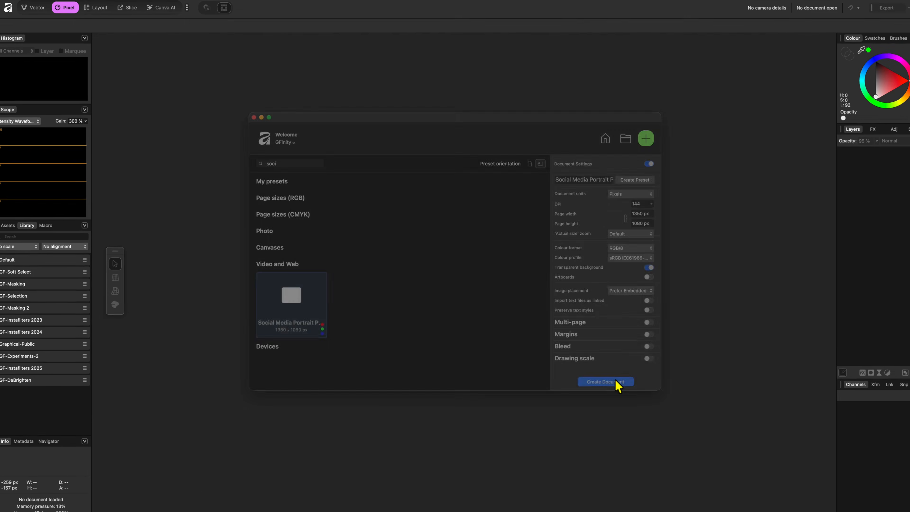
# - Create the 1350 × 1080 px Social Media Portrait document and shift the logo group slightly down on the page
pyautogui.click(689, 434)
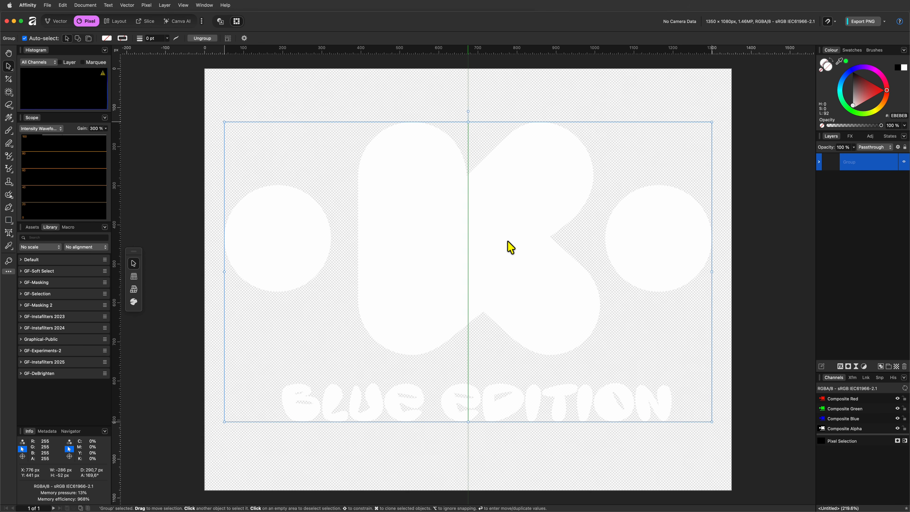
pyautogui.moveTo(507, 242); pyautogui.dragTo(505, 256)
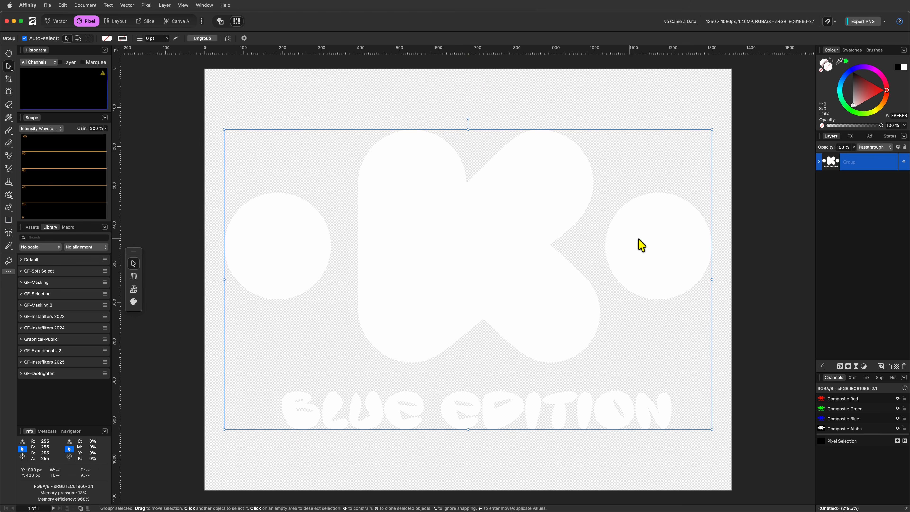
# - Delete the word BLUE from the text under the logo so that it reads only EDITION
pyautogui.click(352, 448)
pyautogui.doubleClick(424, 419)
pyautogui.doubleClick(423, 418)
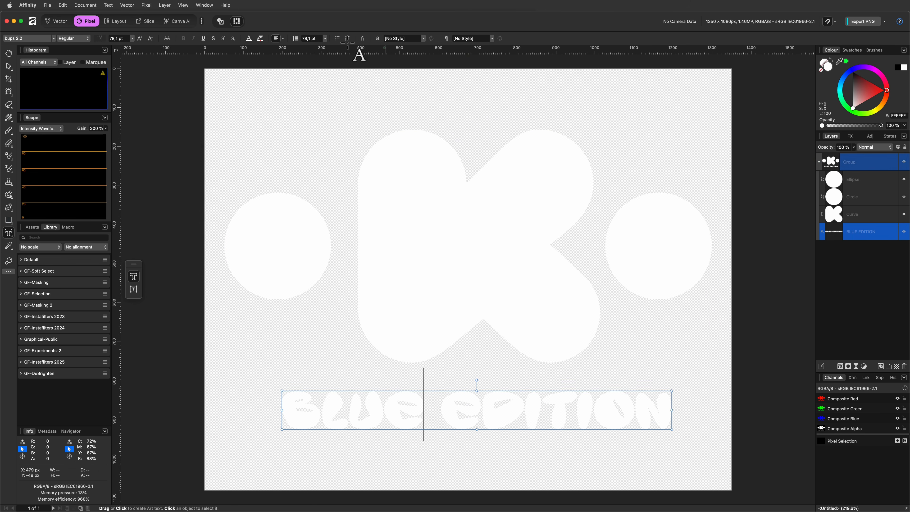
pyautogui.press('BackSpace')
pyautogui.press('BackSpace')
pyautogui.press('BackSpace')
pyautogui.press('BackSpace')
pyautogui.press('BackSpace')
pyautogui.press('Escape')
pyautogui.press('Escape')
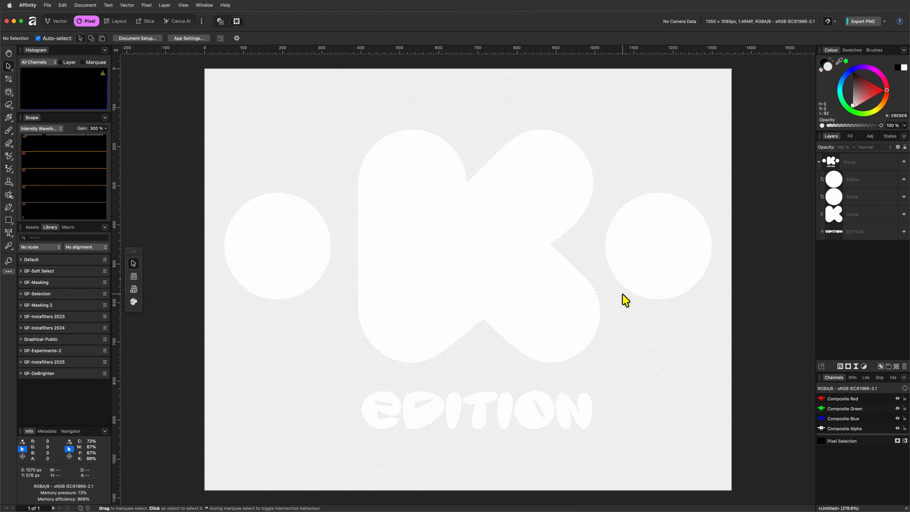
# - Save the logo document as Logo-KEdition.af
pyautogui.click(47, 5)
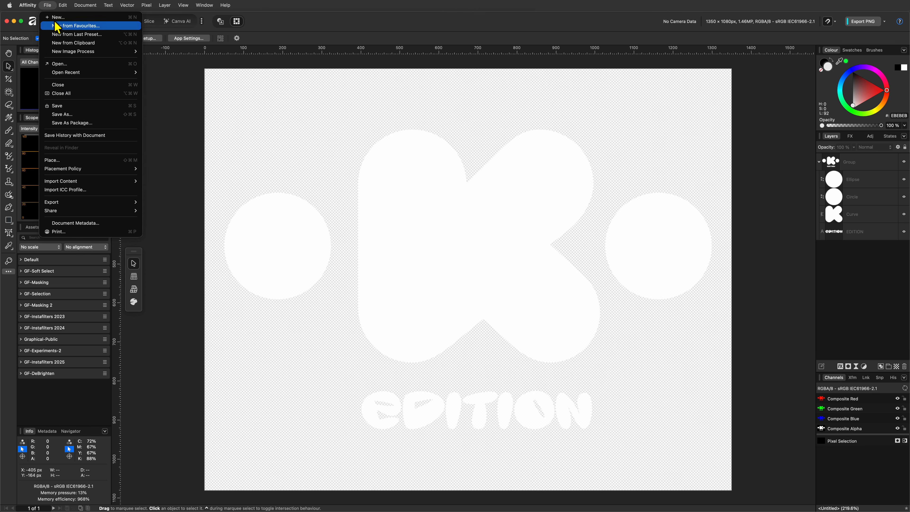
pyautogui.click(82, 115)
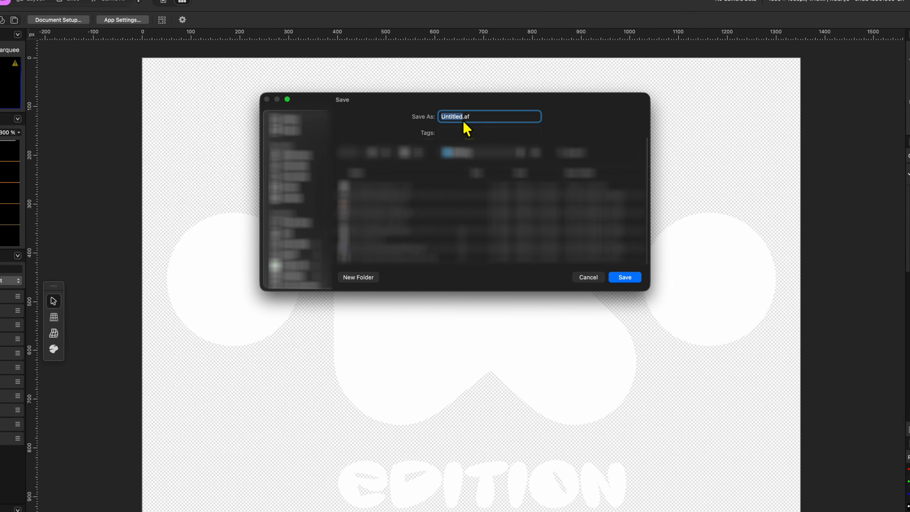
pyautogui.write('Logo-KEdition')
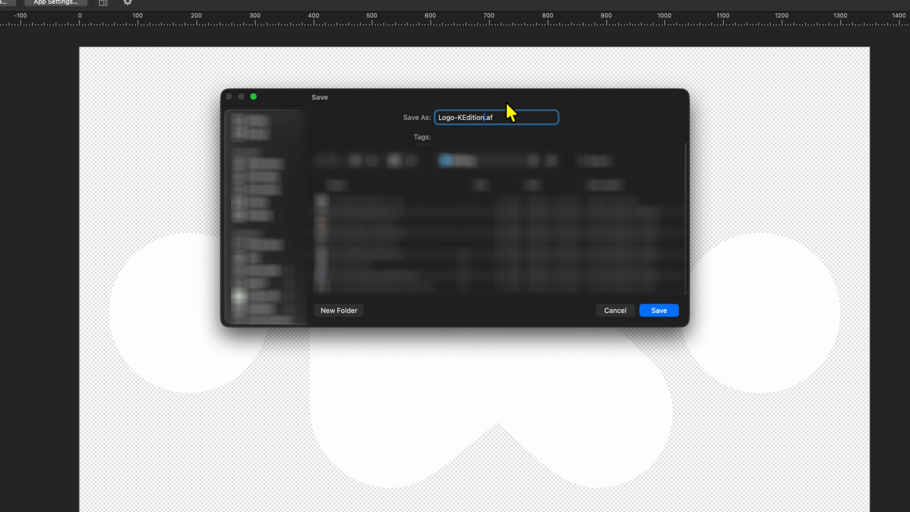
pyautogui.press('Return')
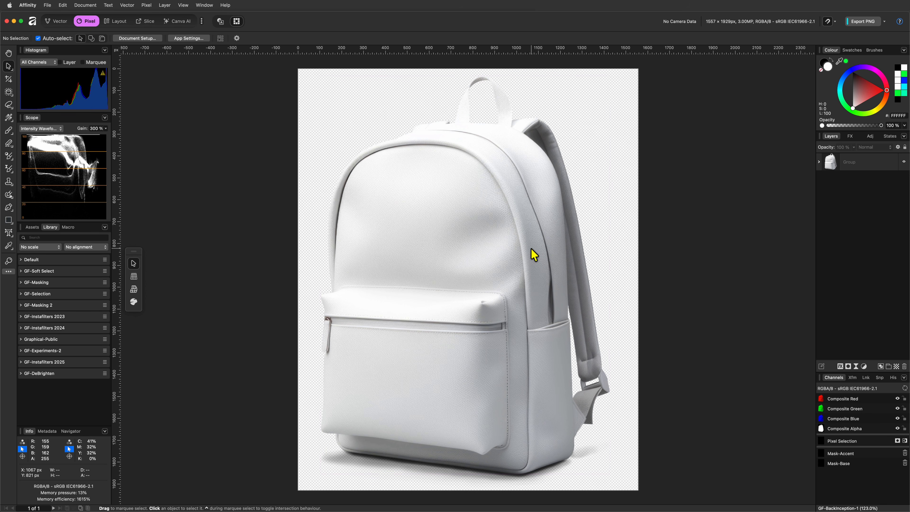
# - Add a solid fill layer above the backpack group and colour it blue (0026FF)
pyautogui.press('g')
pyautogui.click(591, 246)
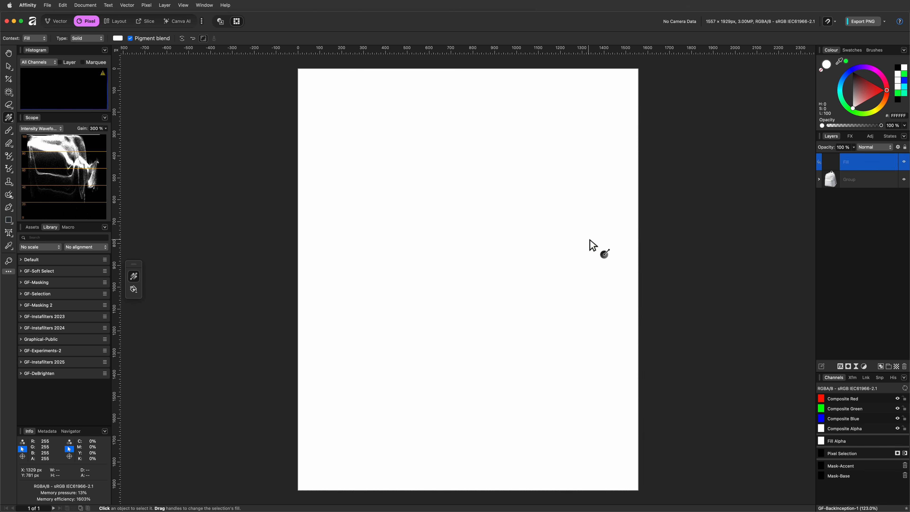
pyautogui.click(904, 81)
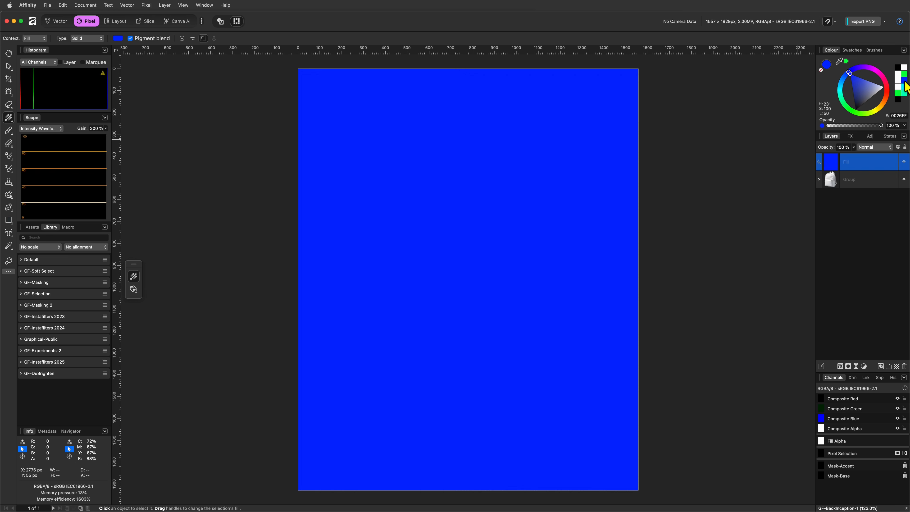
# - Place a copy of the backpack's Base pixel layer from the nested Base group above the blue fill
pyautogui.click(819, 179)
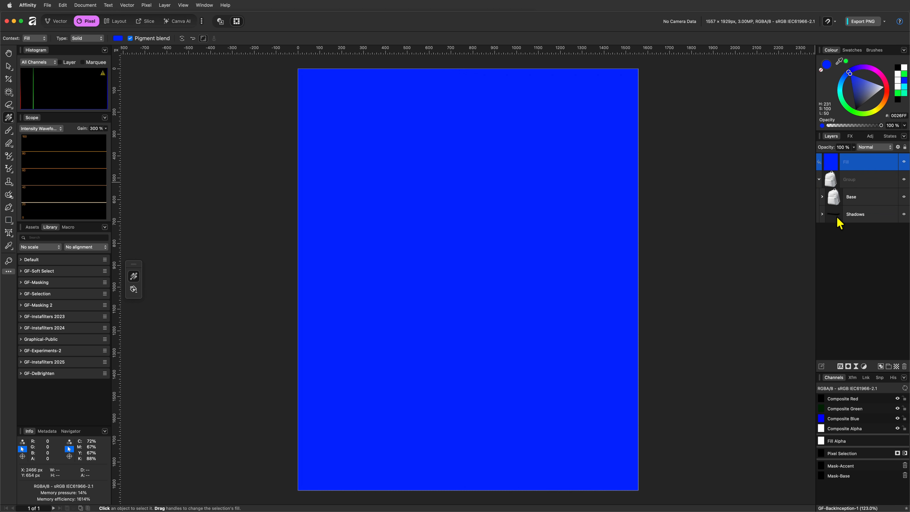
pyautogui.click(822, 197)
pyautogui.click(835, 231)
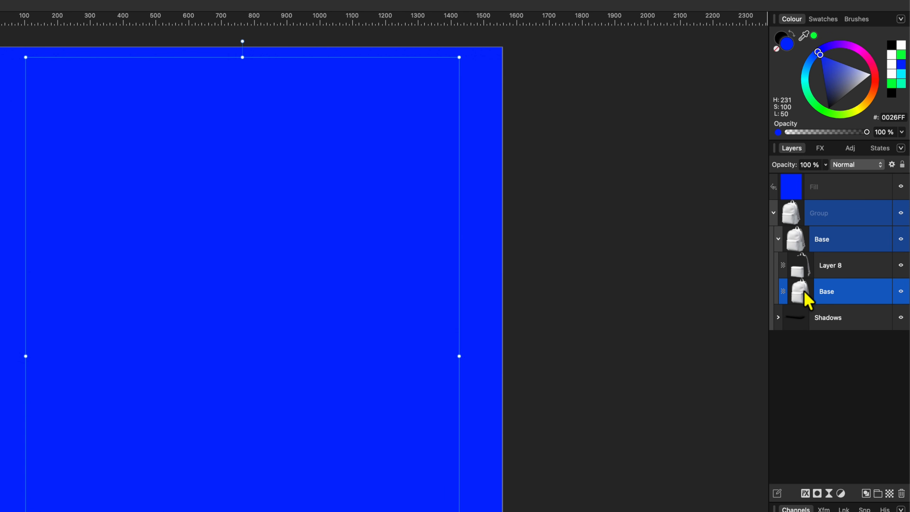
pyautogui.moveTo(804, 292); pyautogui.dragTo(853, 183)
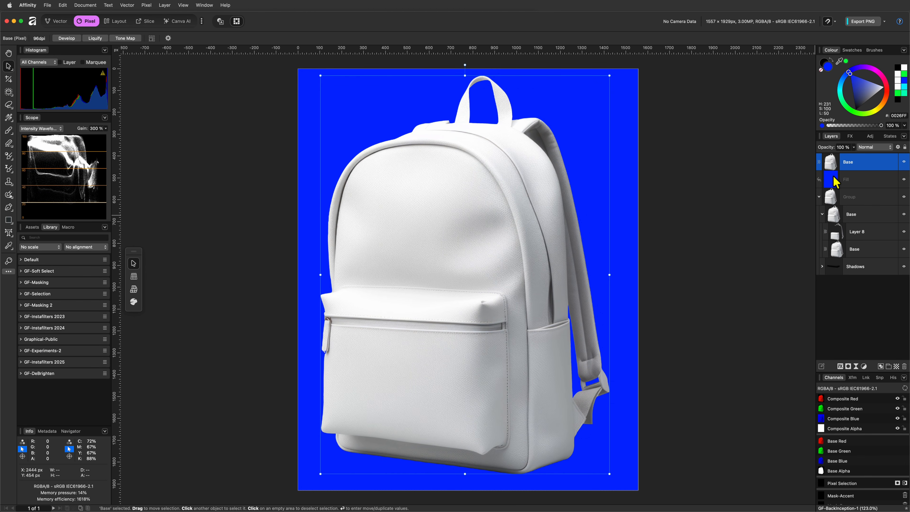
# - Add a Levels adjustment with a white level of 14 % and nest it inside the copied Base layer
pyautogui.click(863, 366)
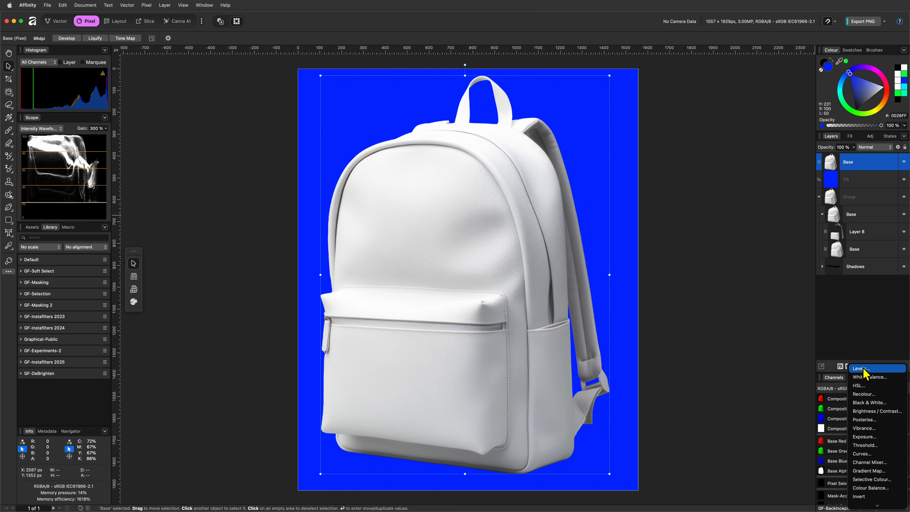
pyautogui.click(863, 369)
pyautogui.moveTo(801, 434); pyautogui.dragTo(694, 434)
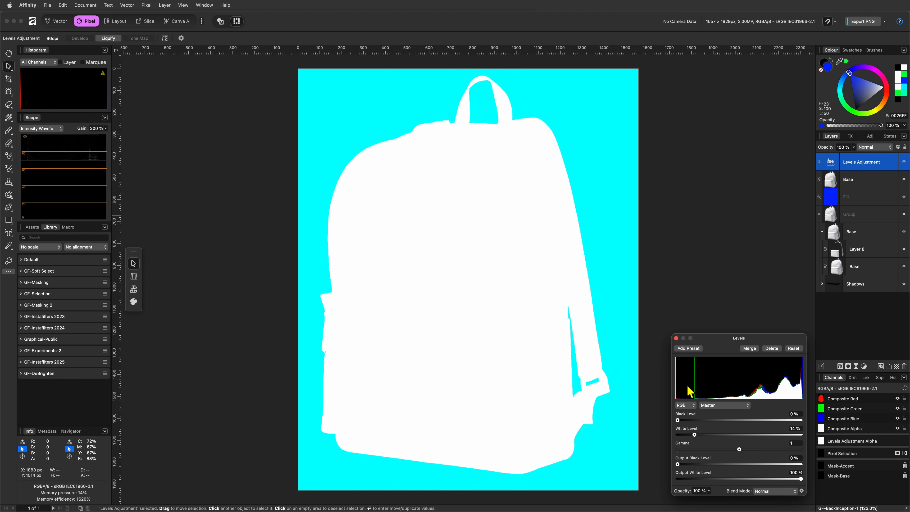
pyautogui.click(676, 338)
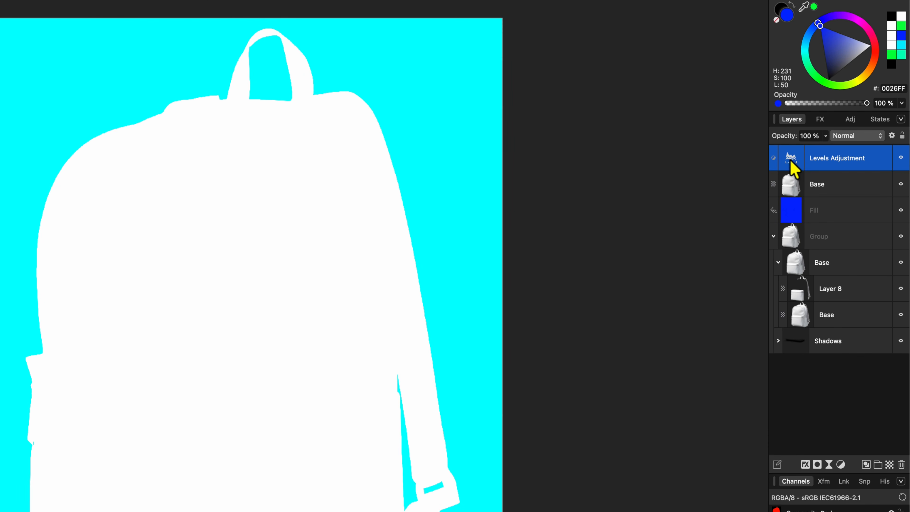
pyautogui.moveTo(832, 163); pyautogui.dragTo(840, 186)
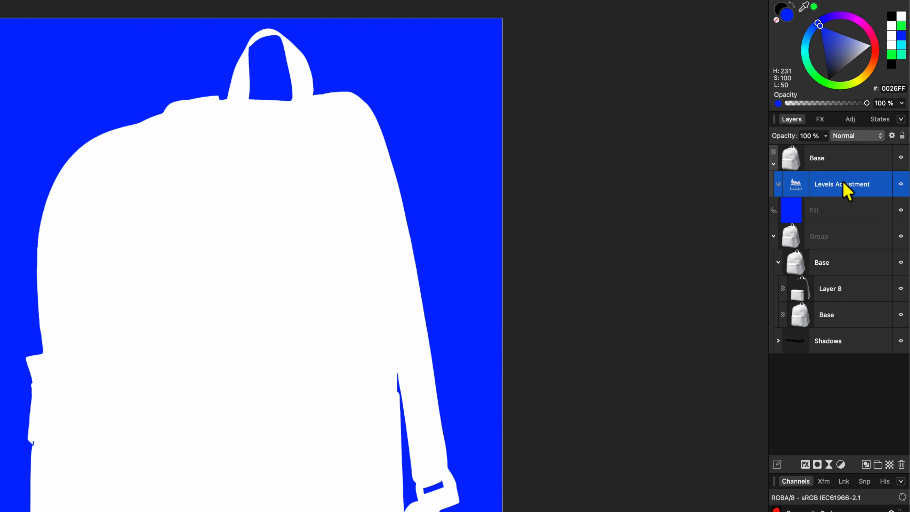
# - Rasterise the whitened Base copy to a mask and apply it to the blue fill layer
pyautogui.rightClick(791, 163)
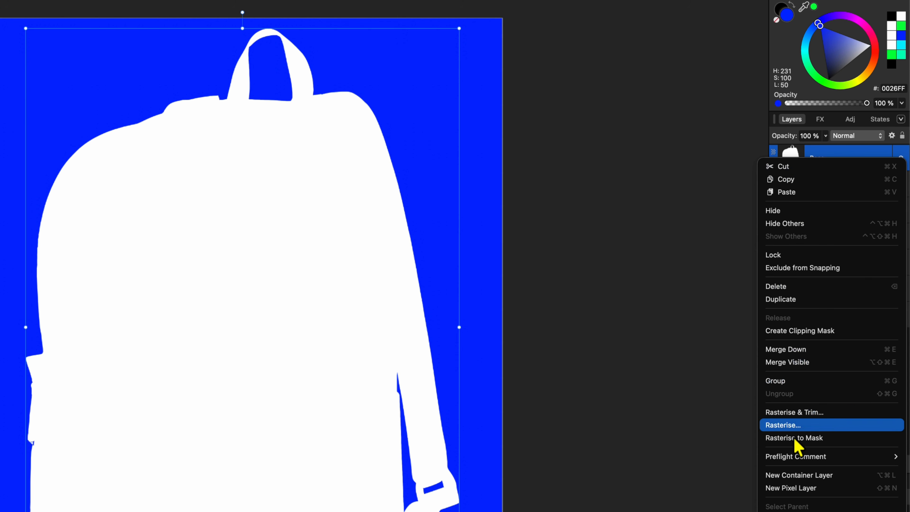
pyautogui.click(822, 438)
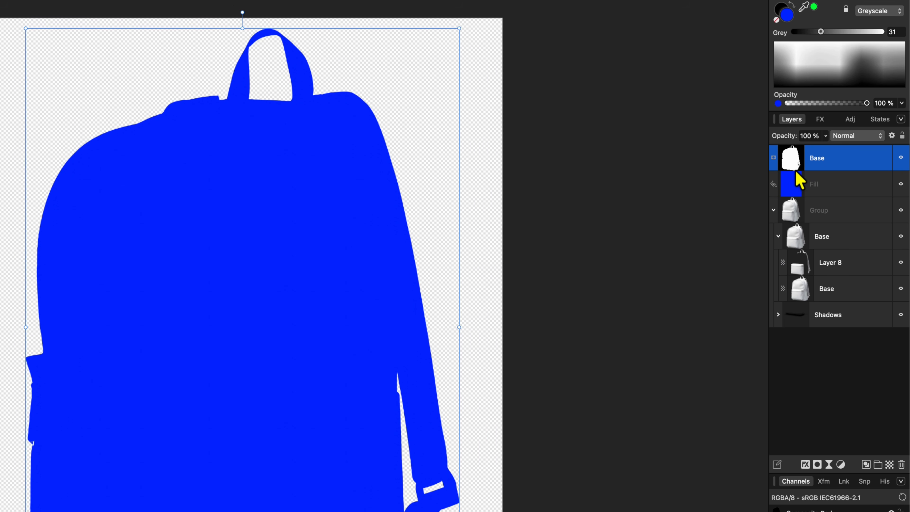
pyautogui.moveTo(788, 160); pyautogui.dragTo(790, 187)
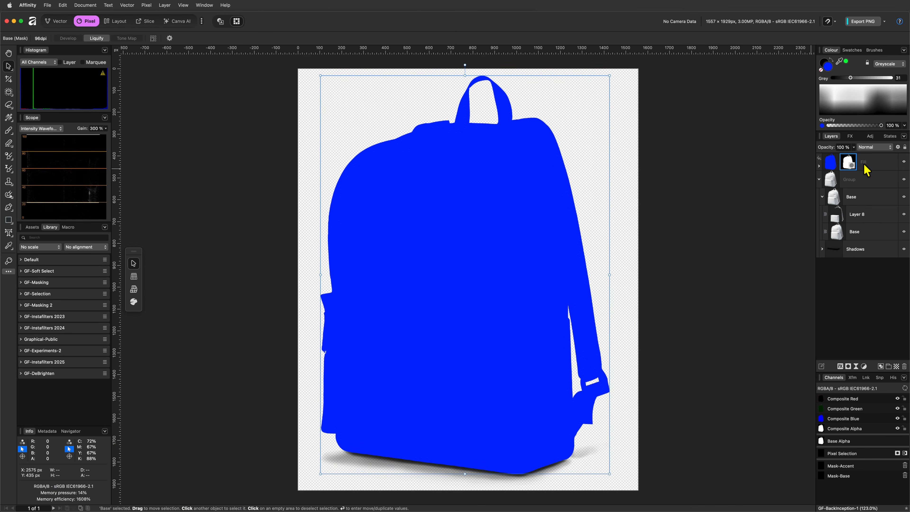
# - Rename the masked blue fill layer as Base Color
pyautogui.doubleClick(860, 158)
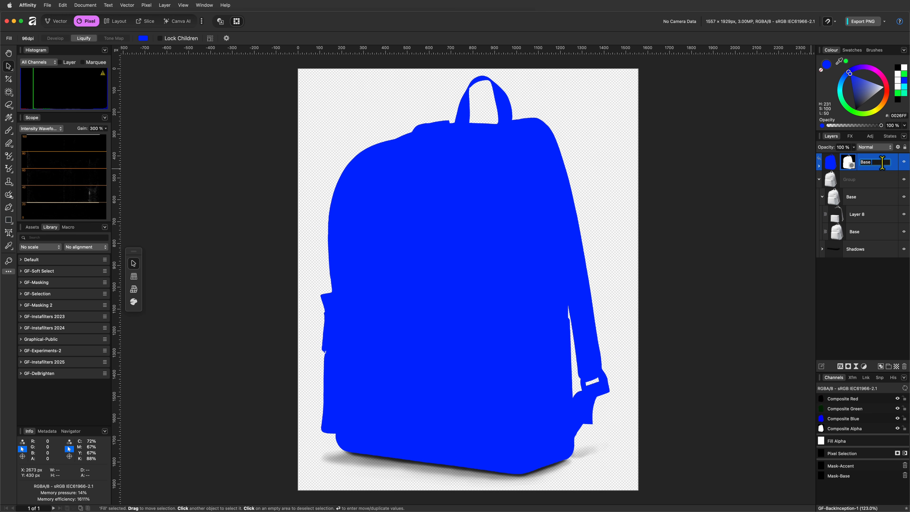
pyautogui.write('Base Color')
pyautogui.press('Return')
# - Add a green (04FE3D) fill layer at the top of the stack and place a copy of Layer 8 above it
pyautogui.press('shift+super+f')
pyautogui.click(902, 73)
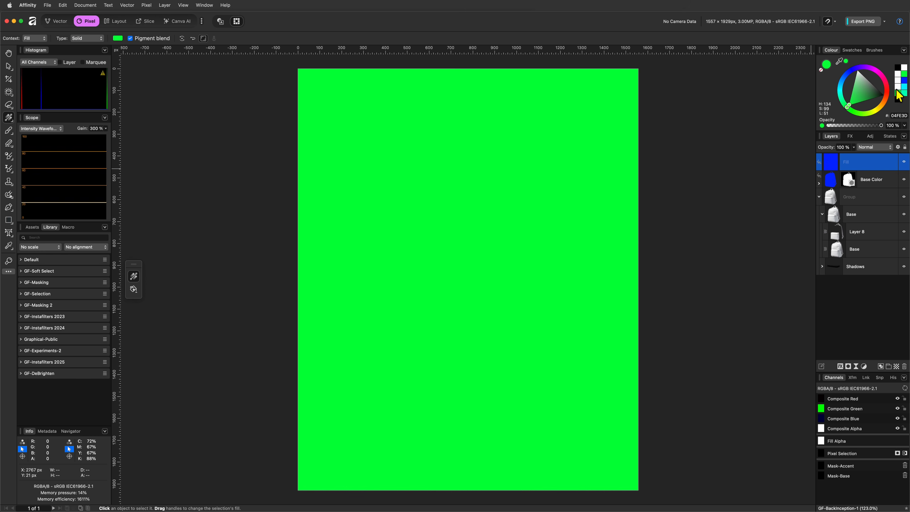
pyautogui.click(839, 234)
pyautogui.moveTo(839, 233); pyautogui.dragTo(864, 165)
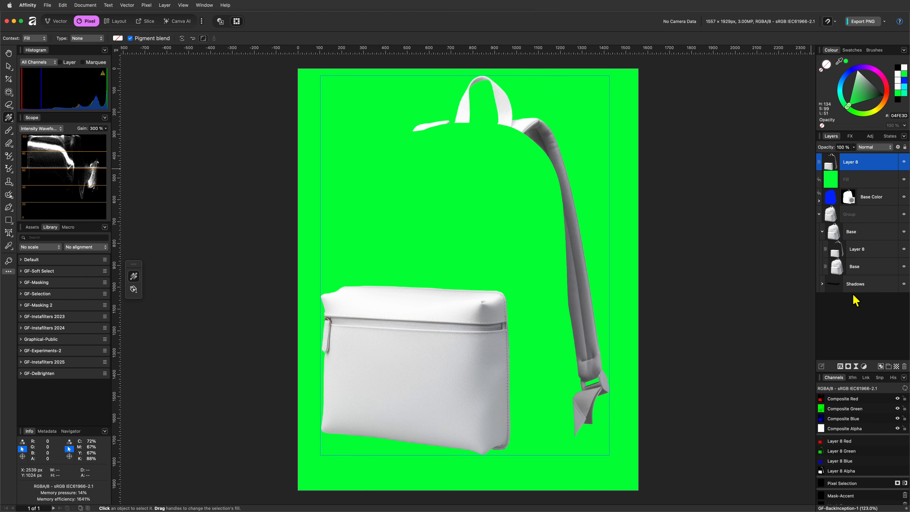
# - Add a Levels adjustment with a white level of 20 % and nest it inside the copied Layer 8
pyautogui.press('super+l')
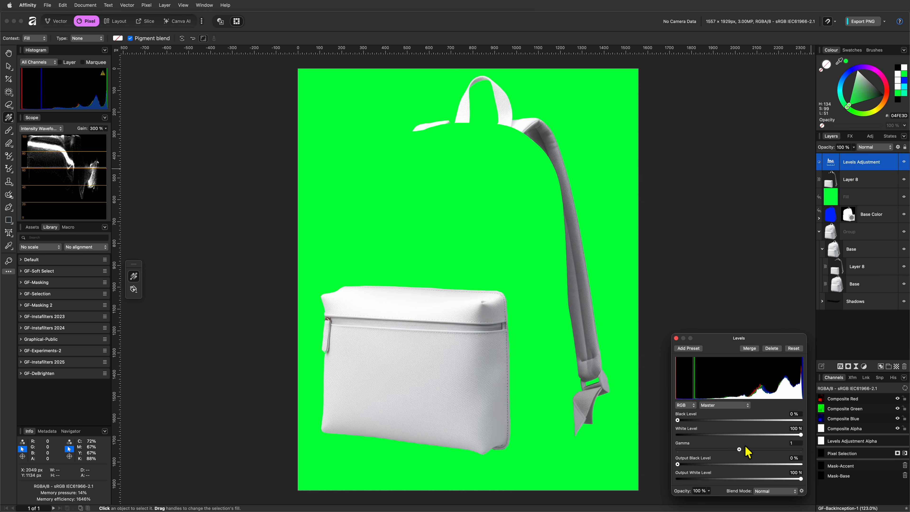
pyautogui.moveTo(800, 434); pyautogui.dragTo(711, 439)
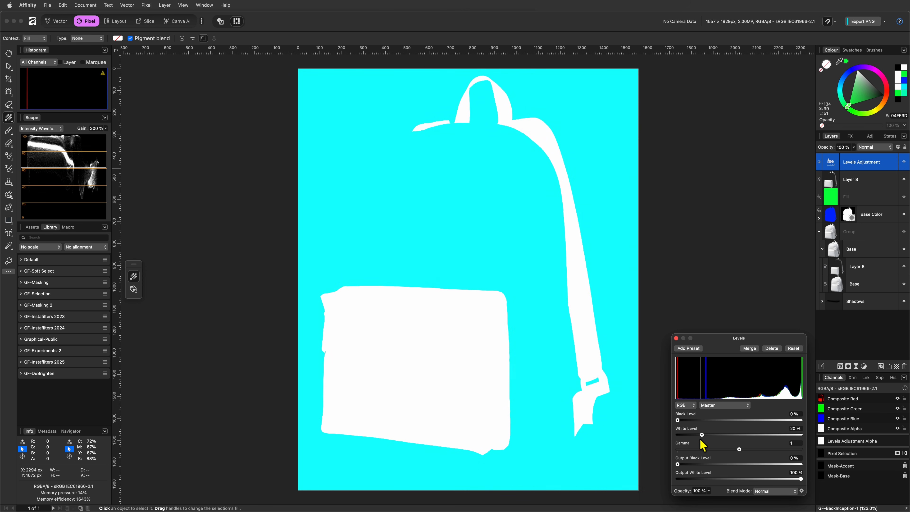
pyautogui.click(676, 338)
pyautogui.press('Delete')
pyautogui.moveTo(828, 164); pyautogui.dragTo(830, 177)
# - Rasterise the Layer 8 copy to a mask on the green fill and rename the fill layer as Accent Color
pyautogui.rightClick(831, 164)
pyautogui.click(854, 350)
pyautogui.click(846, 173)
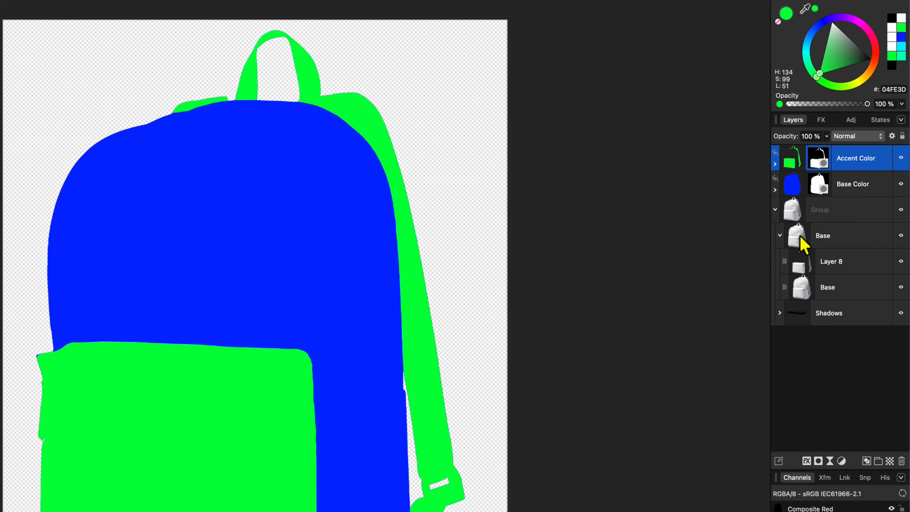
# - Place a copy of the nested Base group above the Accent Color layer and collapse it
pyautogui.click(833, 215)
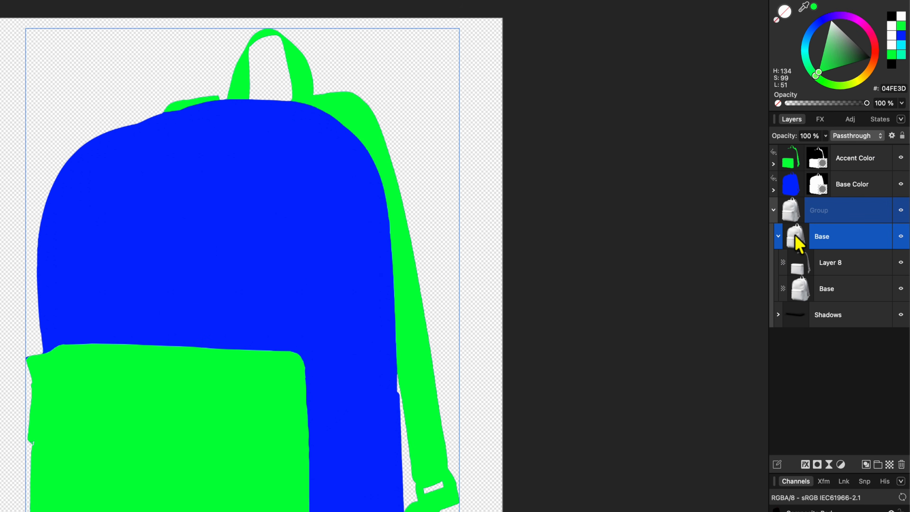
pyautogui.moveTo(798, 243); pyautogui.dragTo(850, 154)
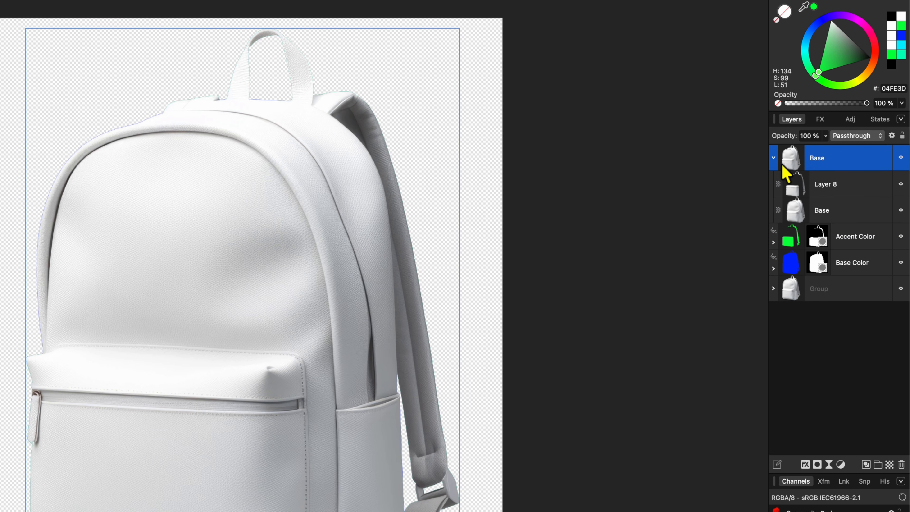
pyautogui.click(773, 158)
# - Set the copied Base group to Linear Burn blending at 91 % opacity and rename it as Shadows
pyautogui.click(856, 136)
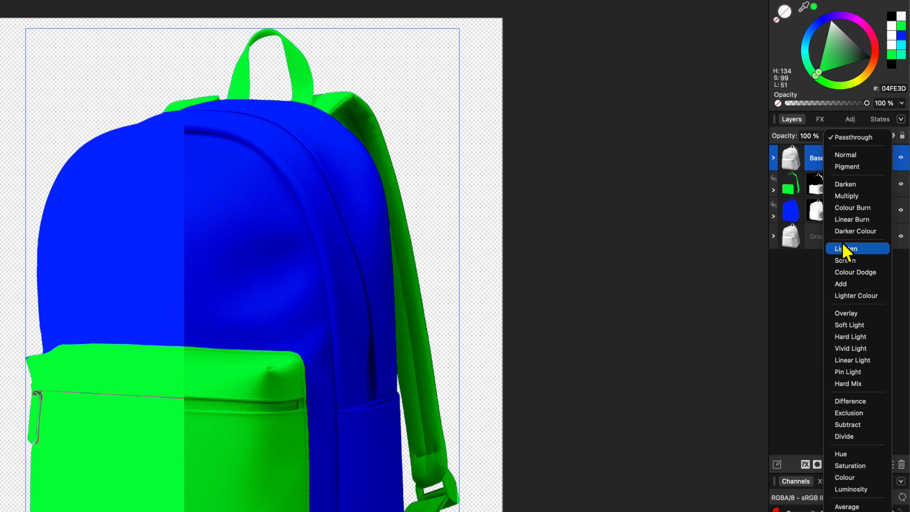
pyautogui.click(848, 221)
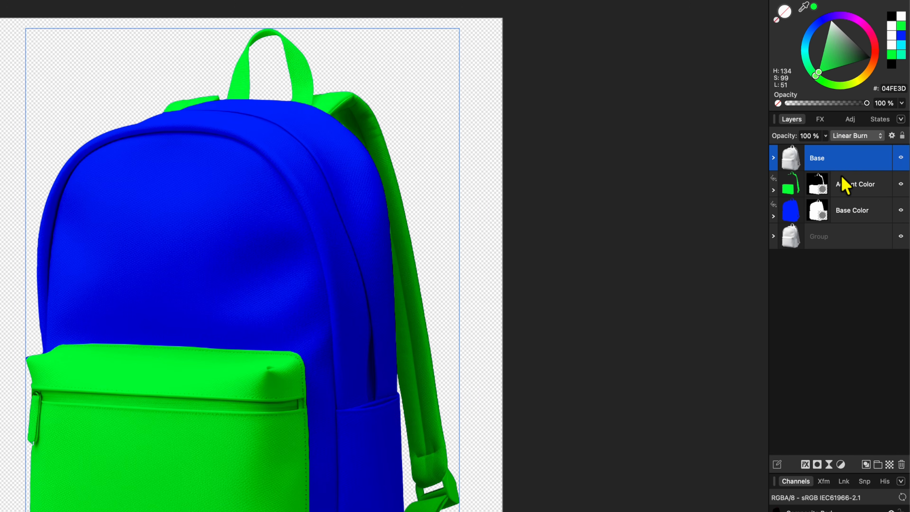
pyautogui.moveTo(806, 138); pyautogui.dragTo(779, 145)
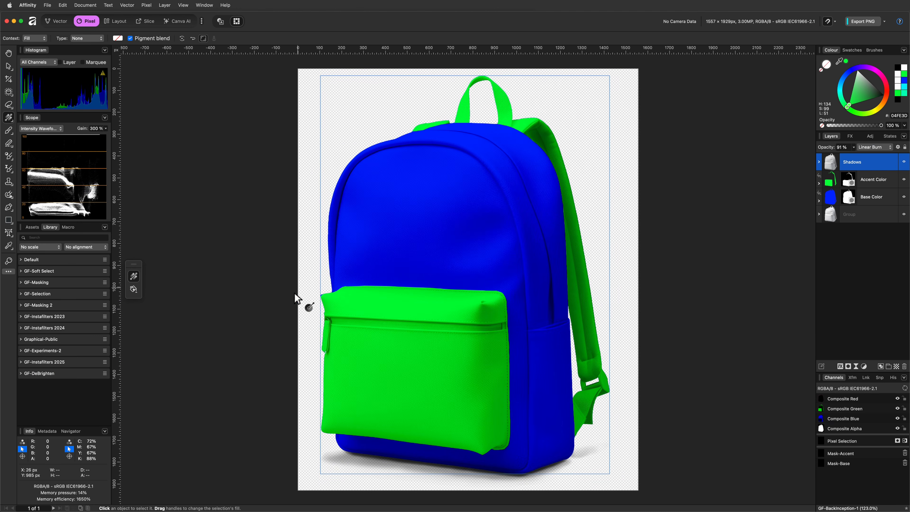
# - Paint white on the Accent Color mask at the front pocket's upper-left corner to cover the blue edge
pyautogui.scroll(5, 297, 296)
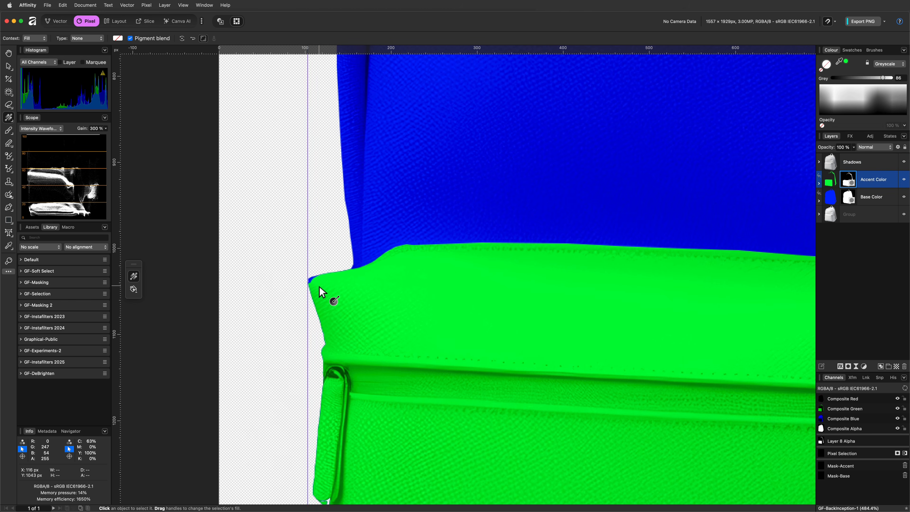
pyautogui.press('b')
pyautogui.scroll(8, 315, 285)
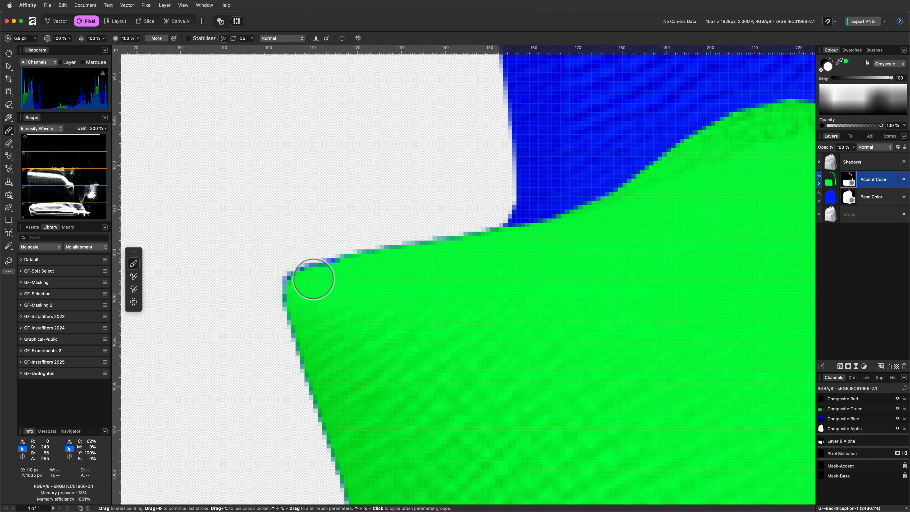
pyautogui.press('super+0')
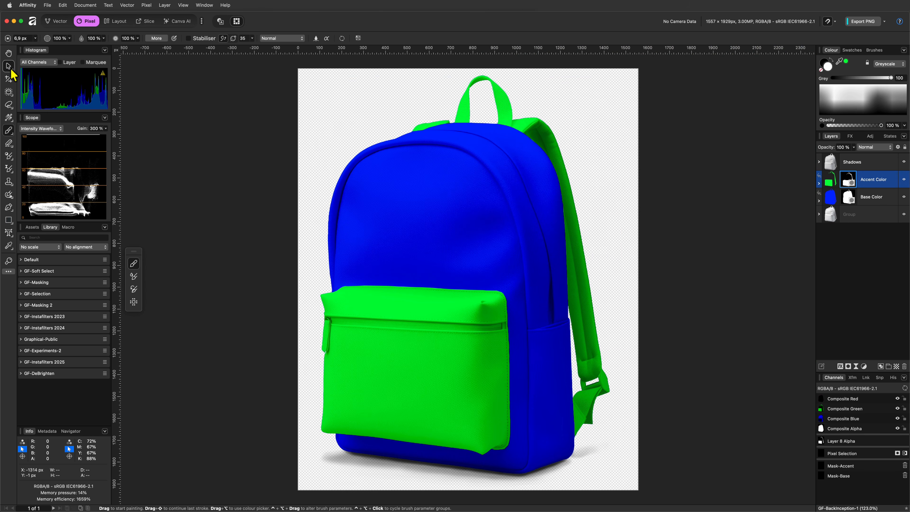
# - Duplicate the Shadows group at the top of the layer stack
pyautogui.click(11, 68)
pyautogui.click(837, 164)
pyautogui.press('super+j')
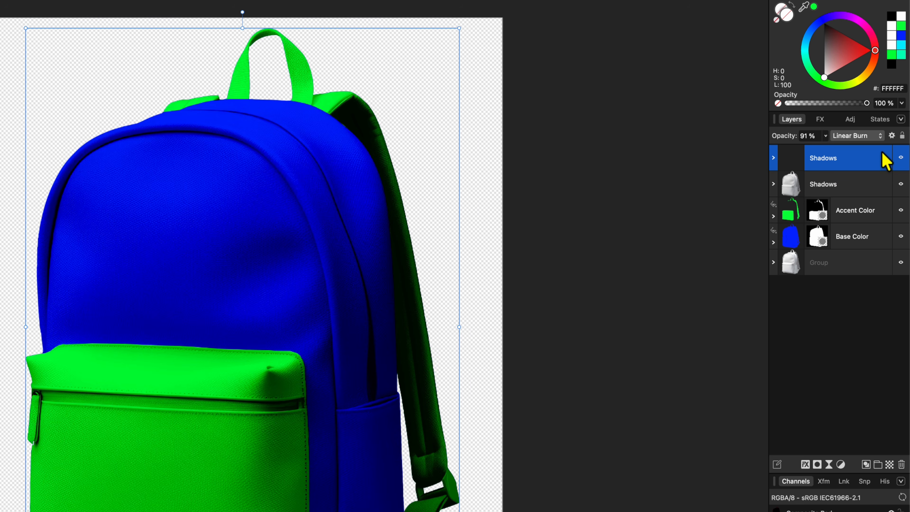
# - Set the duplicated Shadows group to Screen blending and add a Levels adjustment inside it
pyautogui.click(836, 138)
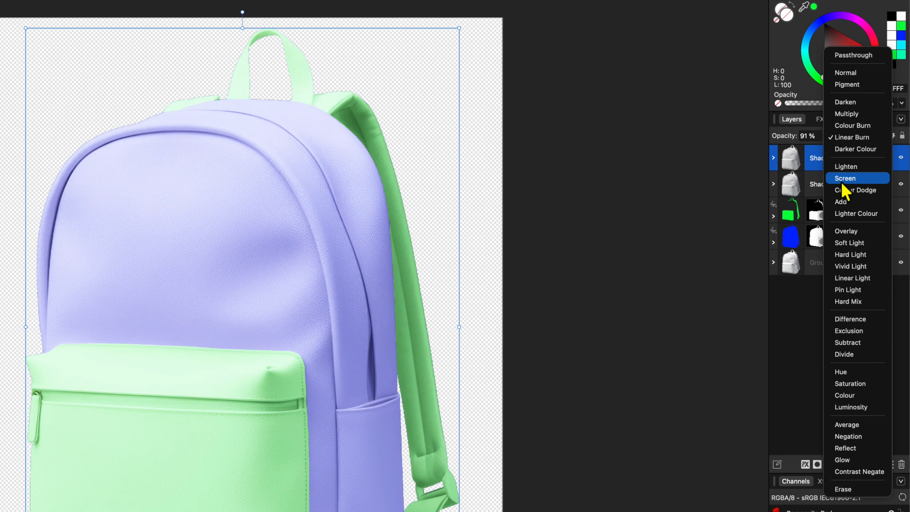
pyautogui.click(842, 184)
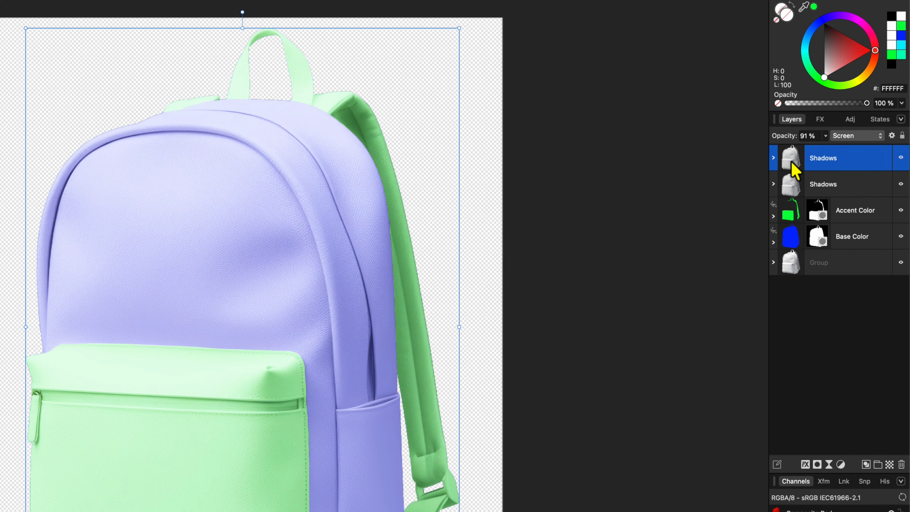
pyautogui.click(841, 465)
pyautogui.click(820, 470)
pyautogui.moveTo(824, 158); pyautogui.dragTo(828, 184)
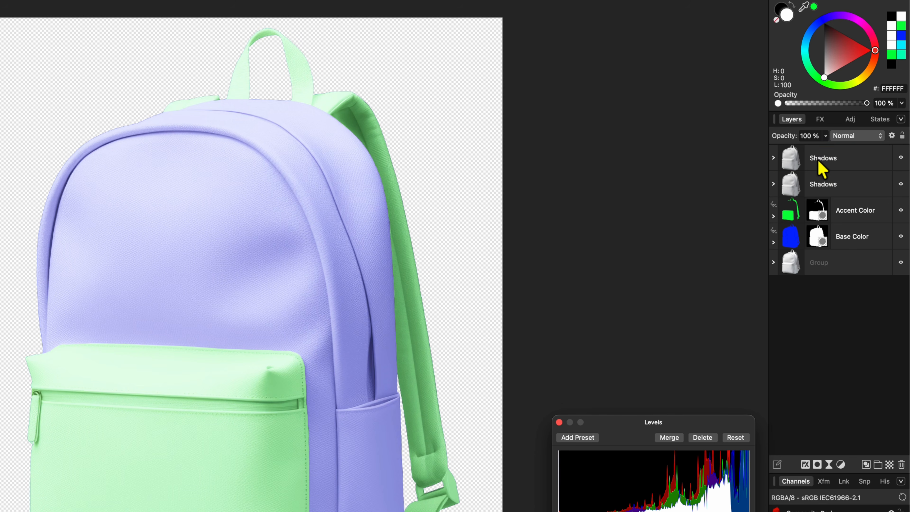
# - Rename the topmost Shadows group as Highlights
pyautogui.click(822, 159)
pyautogui.click(826, 159)
pyautogui.write('Highlights')
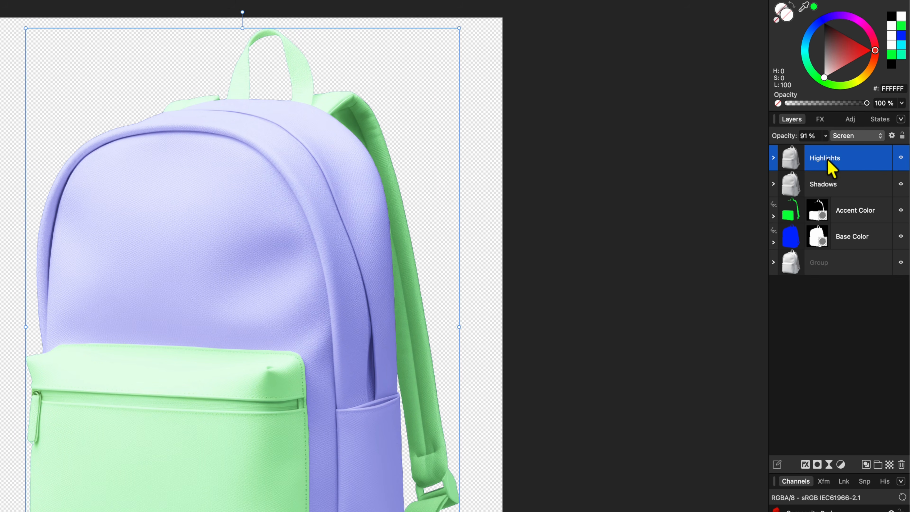
pyautogui.press('Return')
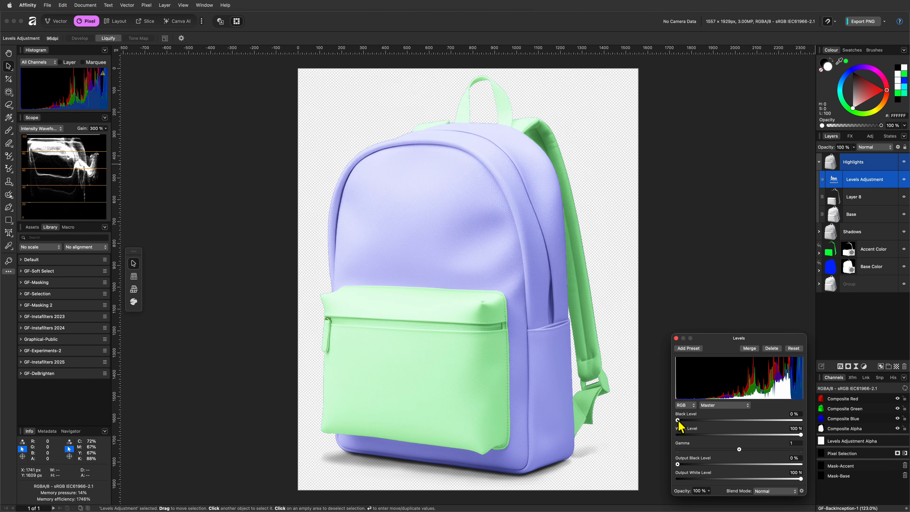
# - Set the Highlights group's Levels to 72 % black level and 76 % output white level, then collapse the group
pyautogui.moveTo(677, 420); pyautogui.dragTo(766, 420)
pyautogui.moveTo(800, 478); pyautogui.dragTo(763, 467)
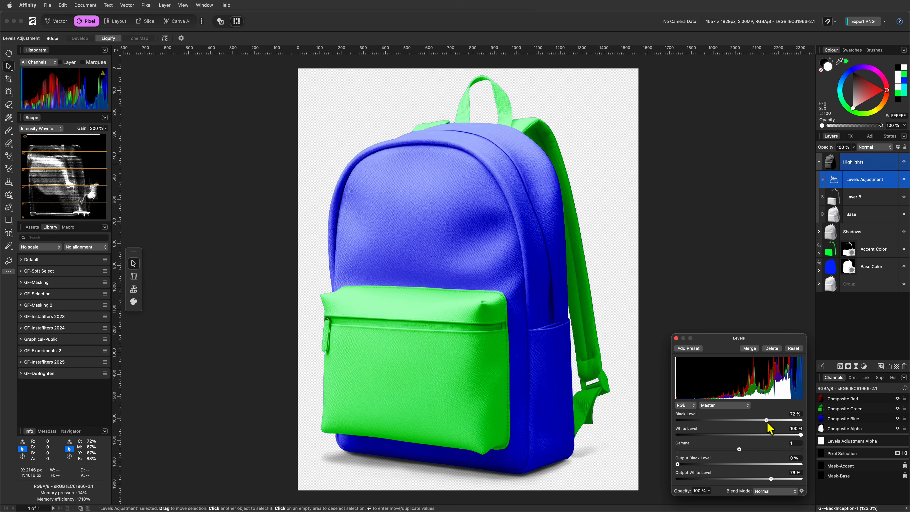
pyautogui.click(676, 337)
pyautogui.click(819, 161)
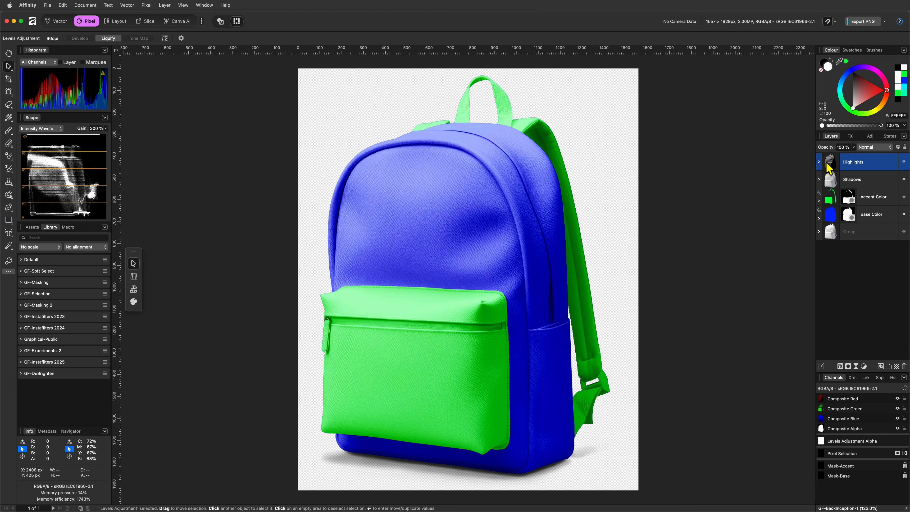
# - Lower the Highlights group's opacity to 72 % and deselect it
pyautogui.click(829, 163)
pyautogui.moveTo(820, 152); pyautogui.dragTo(818, 152)
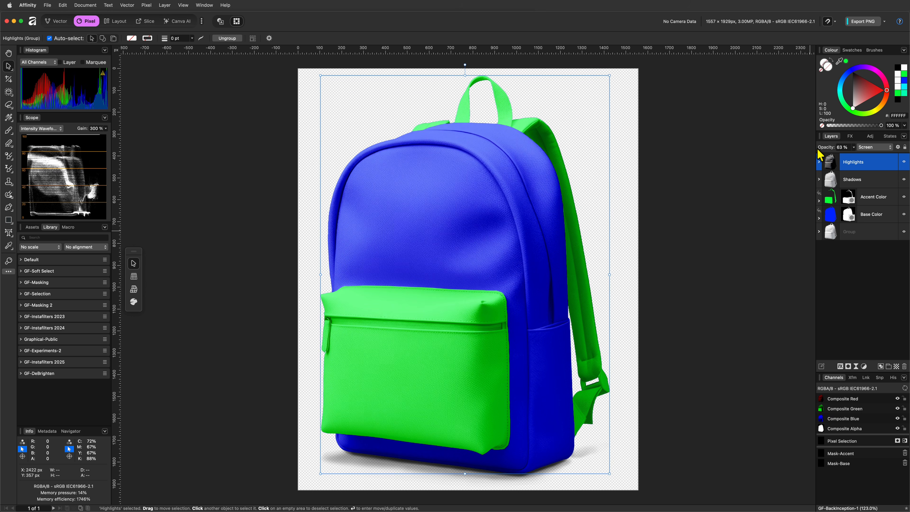
pyautogui.click(863, 251)
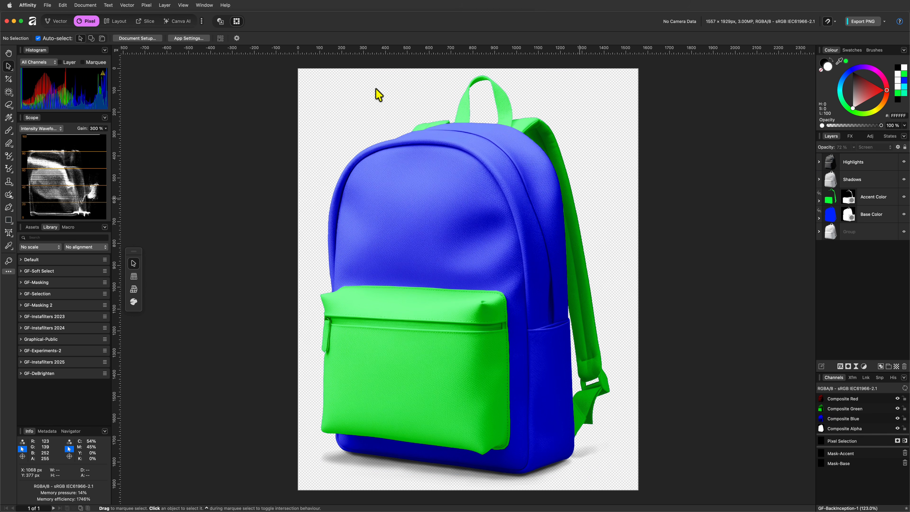
# - Place Logo-KEdition.af on the backpack's front pocket at about 27 % scale
pyautogui.click(46, 5)
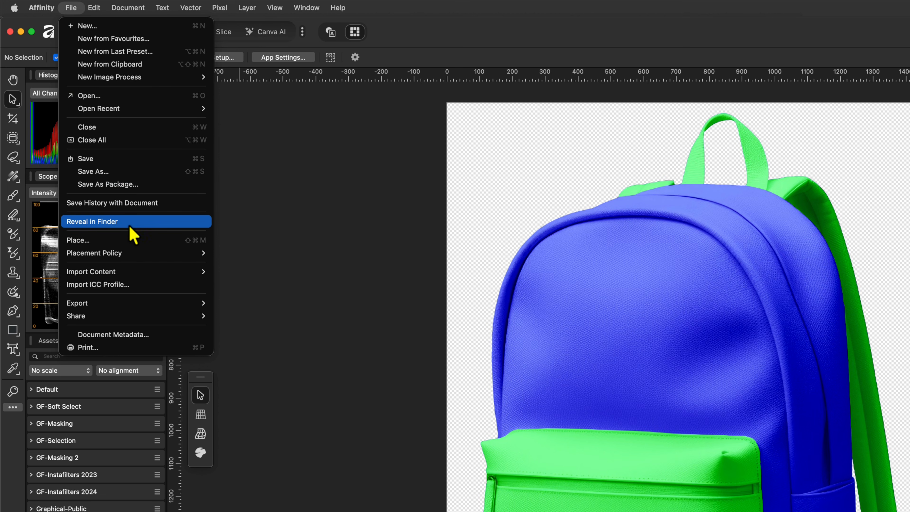
pyautogui.moveTo(86, 171)
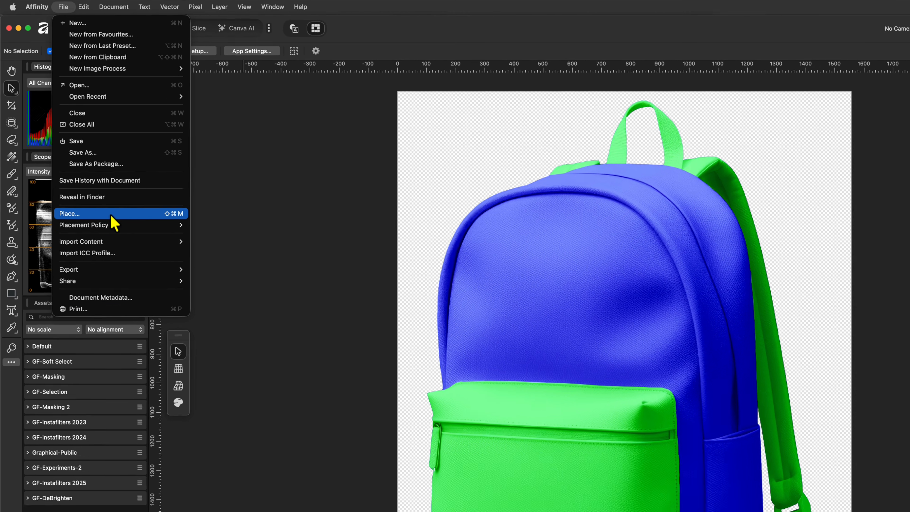
pyautogui.click(118, 240)
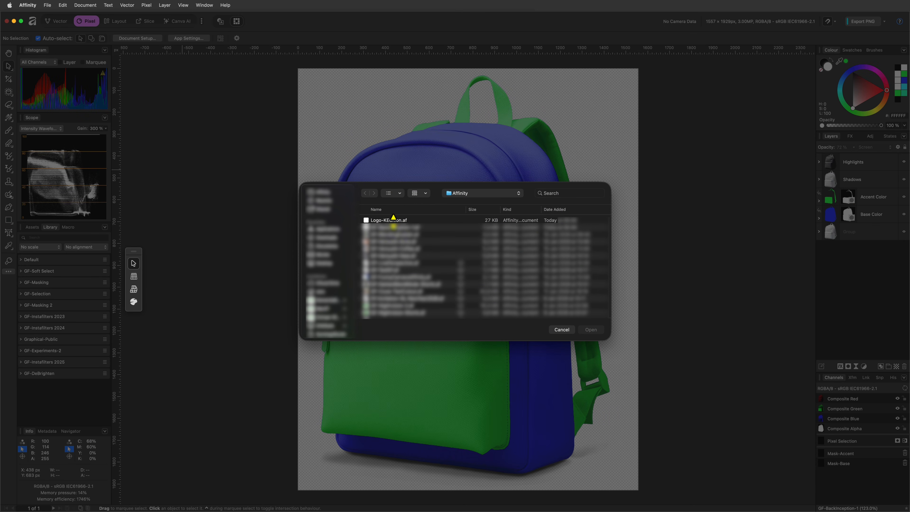
pyautogui.click(393, 219)
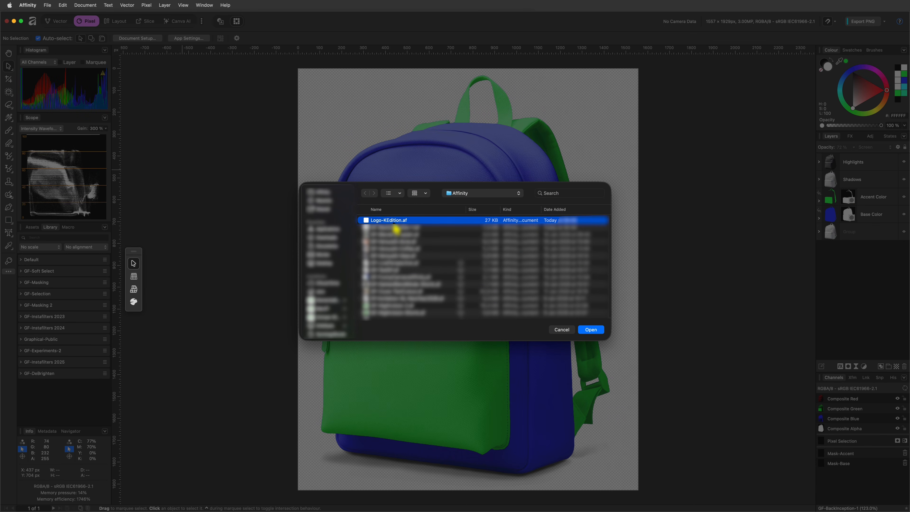
pyautogui.click(583, 329)
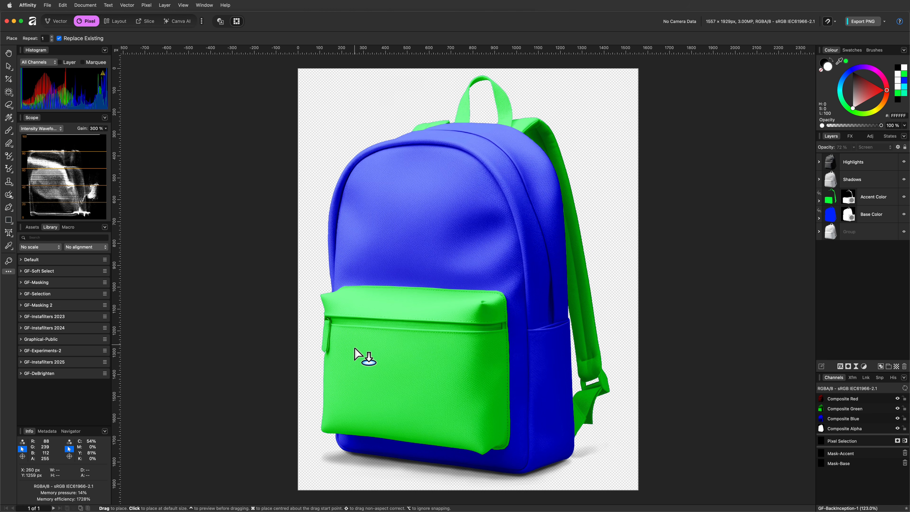
pyautogui.moveTo(361, 348); pyautogui.dragTo(443, 387)
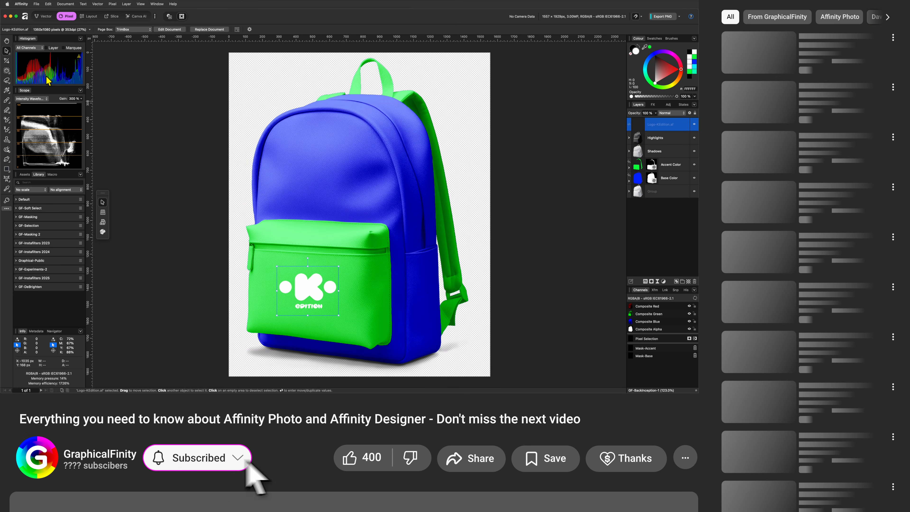
# - Rename the placed logo layer as Logo and shift the logo slightly towards the middle of the front pocket
pyautogui.doubleClick(659, 125)
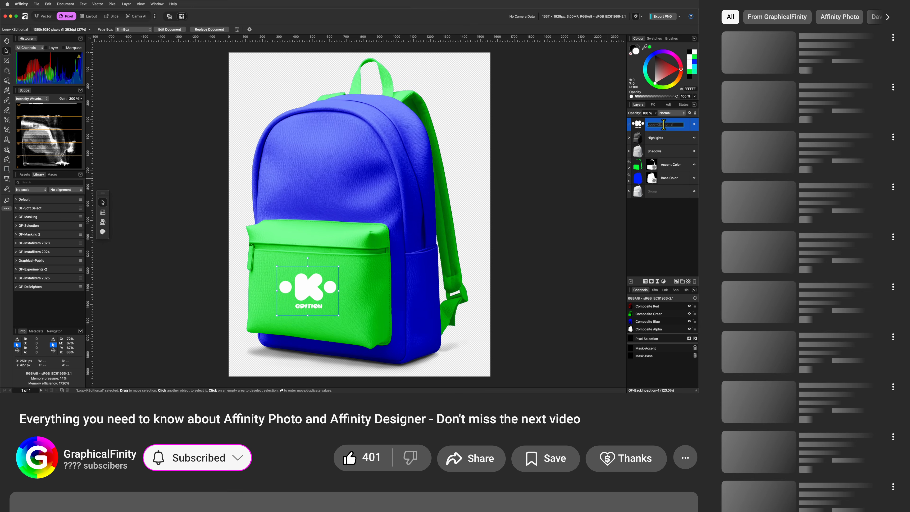
pyautogui.write('Logo')
pyautogui.press('Return')
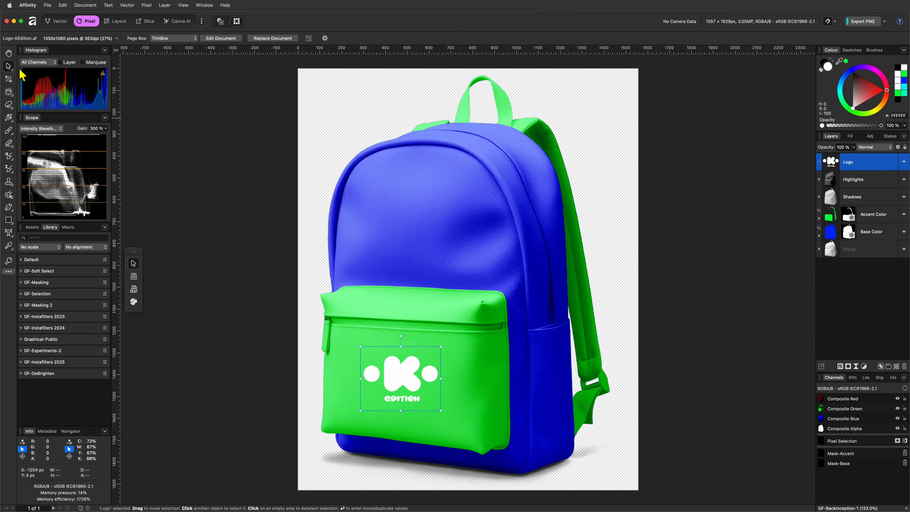
pyautogui.moveTo(401, 387); pyautogui.dragTo(407, 391)
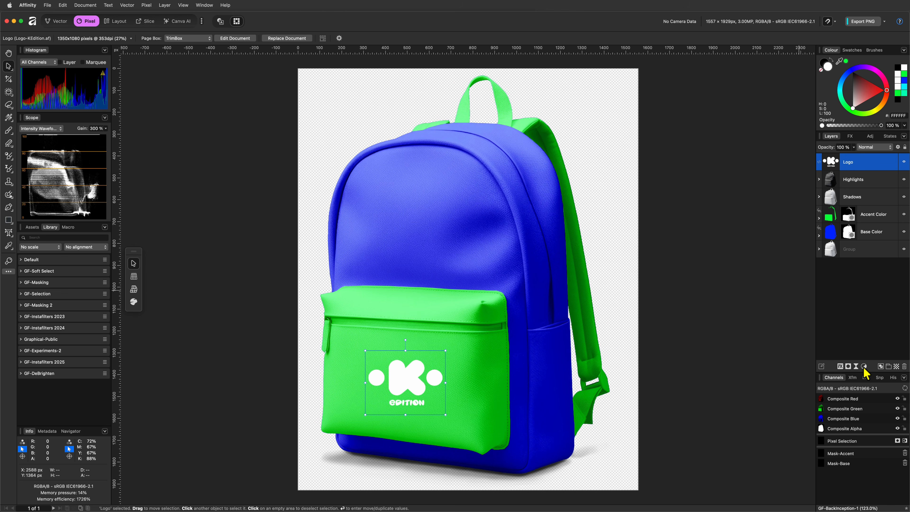
# - Add a live Perspective filter to the Logo layer
pyautogui.click(856, 366)
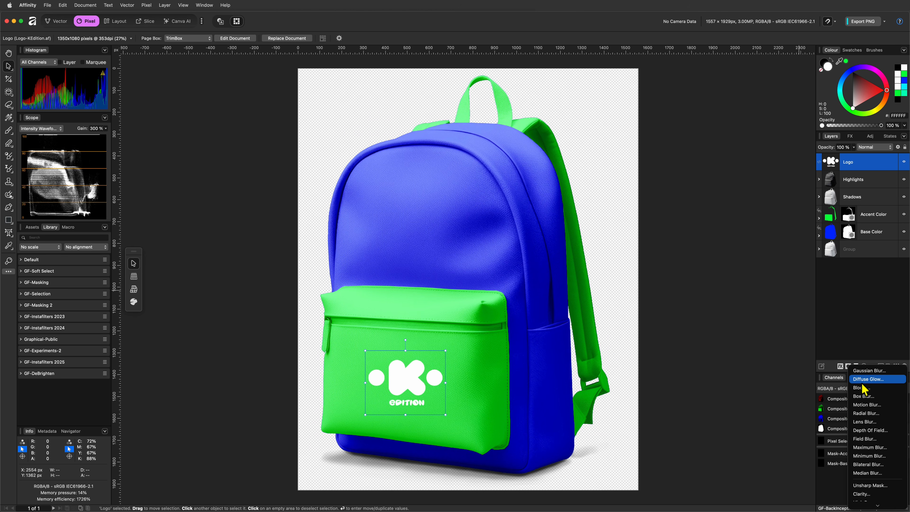
pyautogui.scroll(-5, 863, 388)
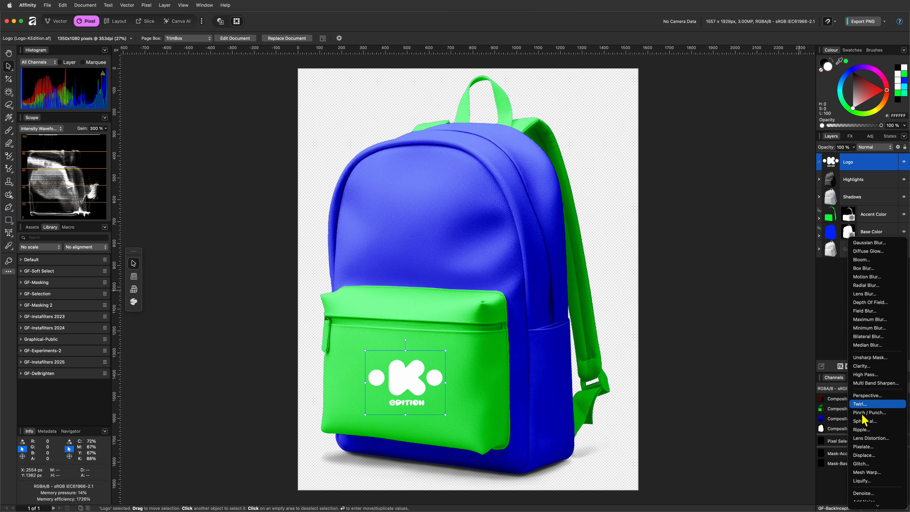
pyautogui.click(864, 397)
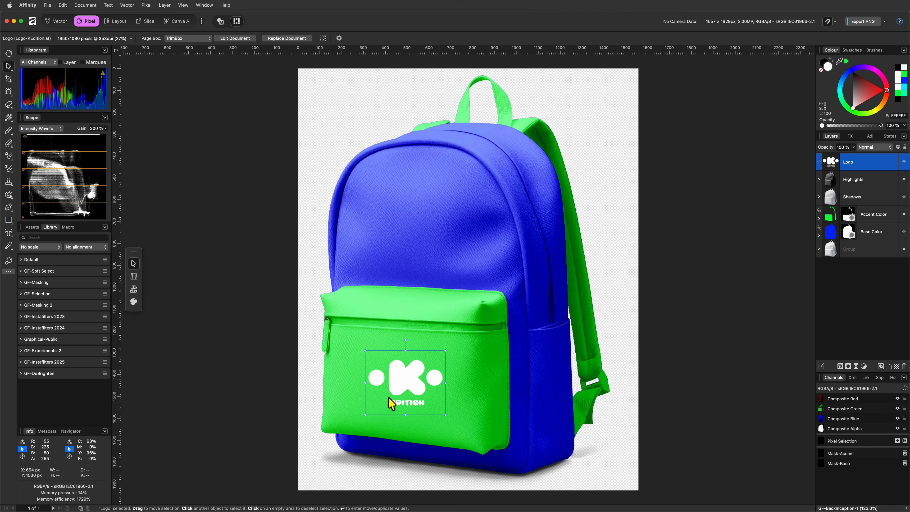
# - Adjust the logo's perspective corners so that it follows the slant of the front pocket
pyautogui.moveTo(365, 414); pyautogui.dragTo(365, 403)
pyautogui.moveTo(365, 350); pyautogui.dragTo(365, 345)
pyautogui.moveTo(445, 415); pyautogui.dragTo(445, 413)
pyautogui.moveTo(445, 350); pyautogui.dragTo(445, 348)
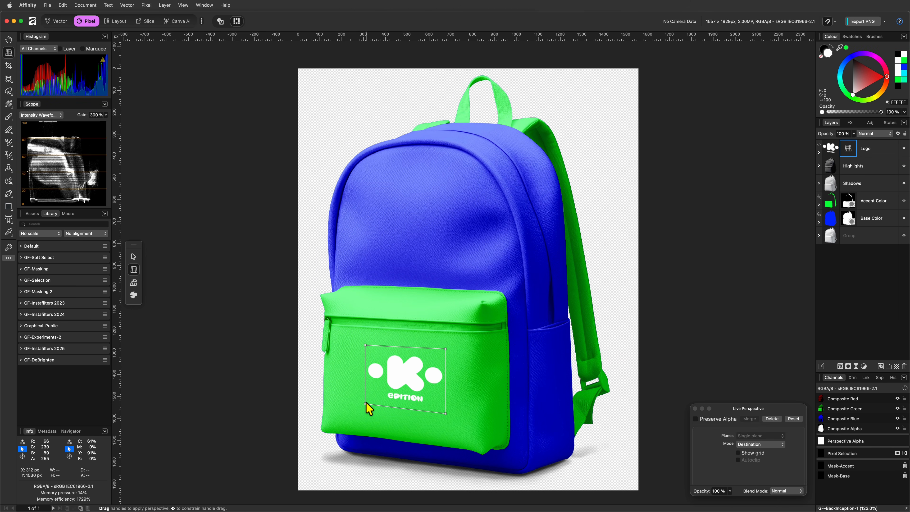
pyautogui.moveTo(365, 404); pyautogui.dragTo(365, 402)
pyautogui.moveTo(365, 345); pyautogui.dragTo(365, 344)
pyautogui.moveTo(445, 413); pyautogui.dragTo(445, 413)
pyautogui.moveTo(365, 401); pyautogui.dragTo(361, 404)
pyautogui.press('v')
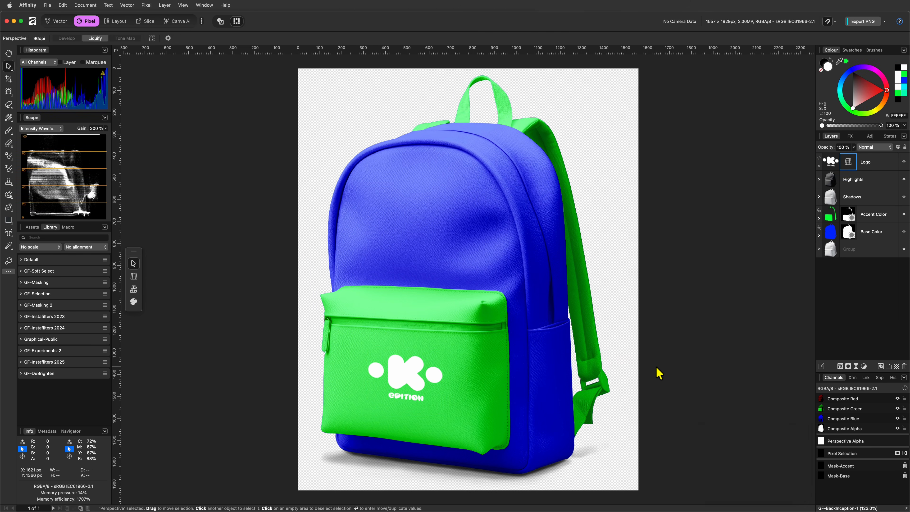
# - Open the embedded logo, change its text to BLUE EDITION, and return to the backpack document
pyautogui.doubleClick(833, 164)
pyautogui.doubleClick(384, 419)
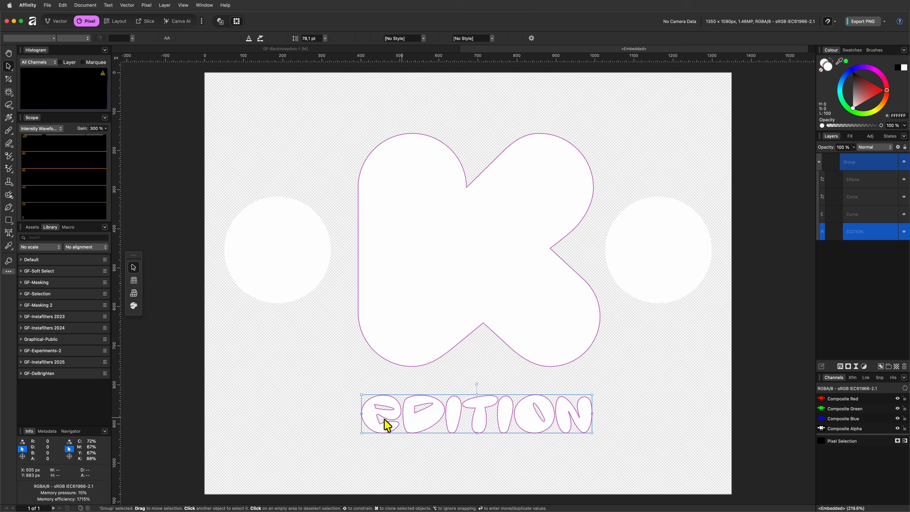
pyautogui.click(367, 419)
pyautogui.write('BLUE')
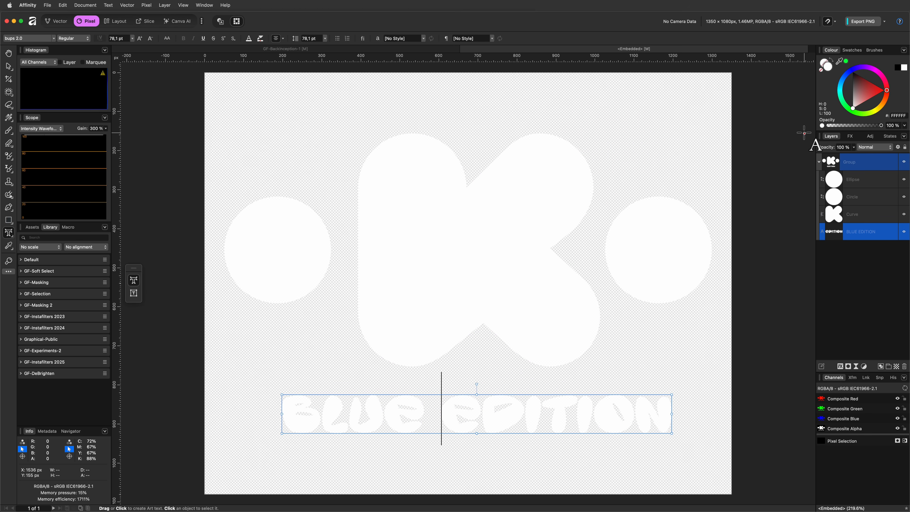
pyautogui.press('Escape')
pyautogui.click(463, 49)
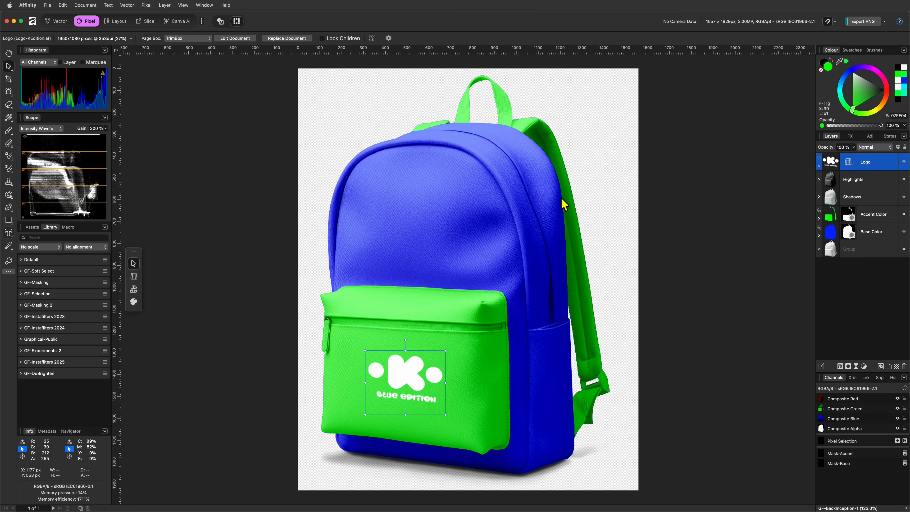
# - Save the backpack document as Backpack.af and close it
pyautogui.click(168, 147)
pyautogui.click(48, 5)
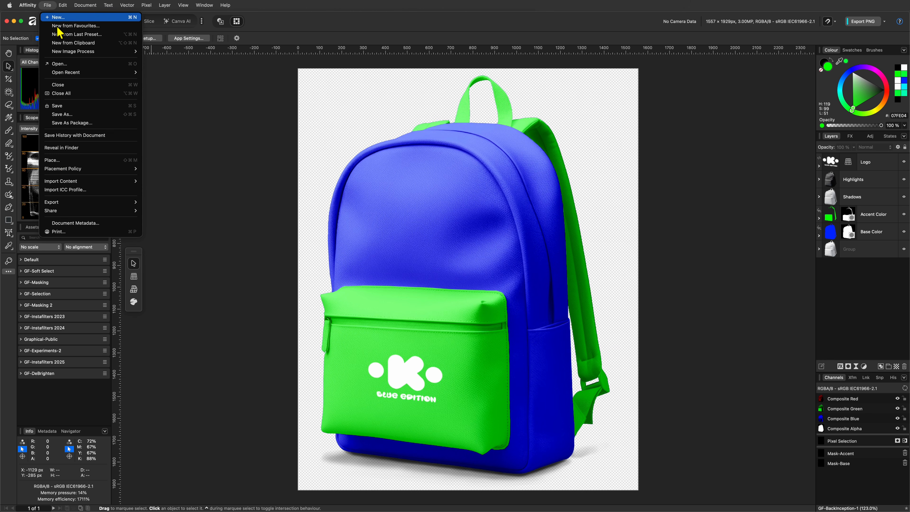
pyautogui.click(85, 115)
pyautogui.write('Backpack.af')
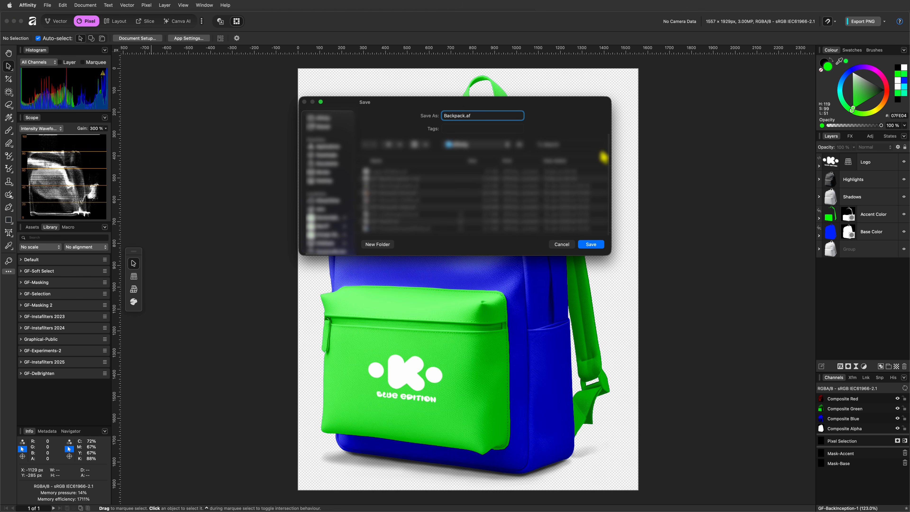
pyautogui.press('Return')
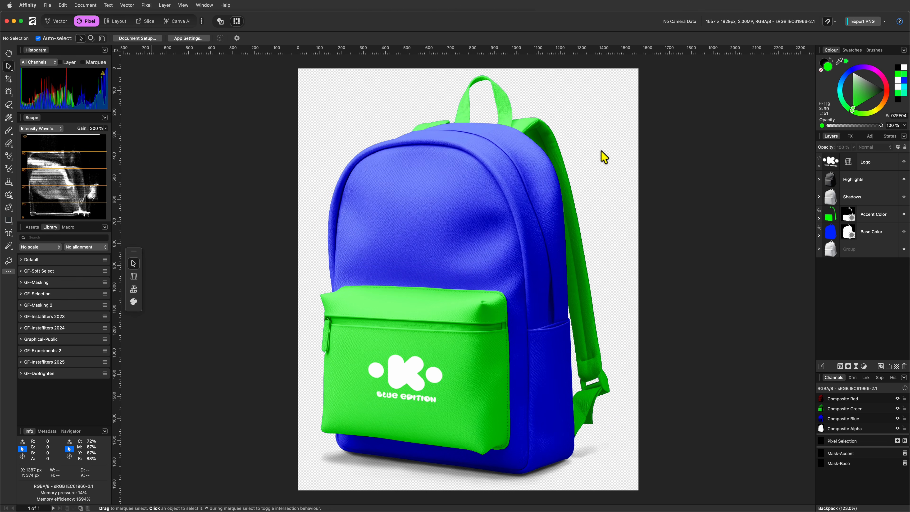
pyautogui.press('super+w')
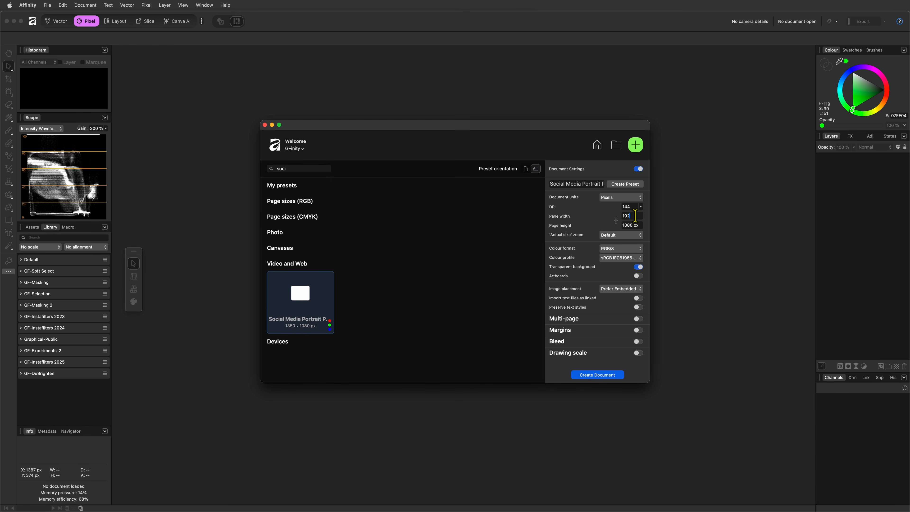
# - Create a 1350 × 1080 px document with a white background and place Backpack.af at about 23 % scale on it
pyautogui.click(605, 375)
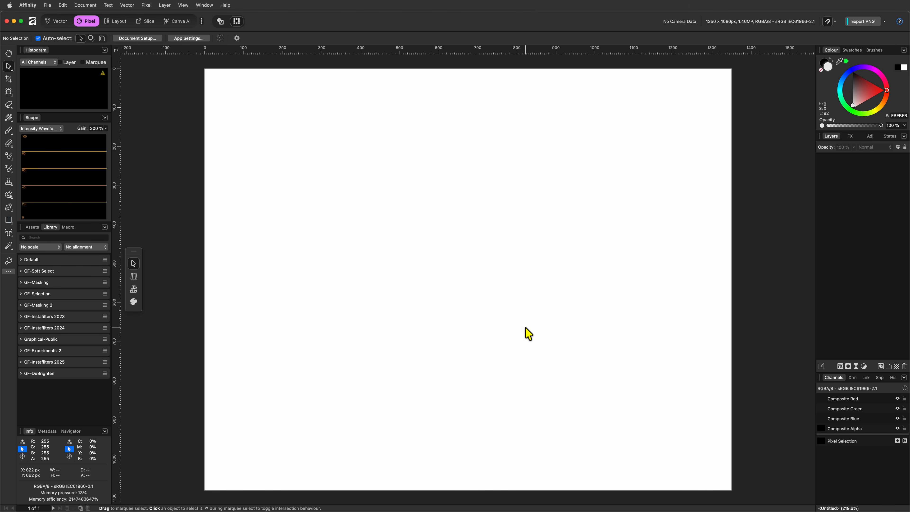
pyautogui.click(49, 6)
pyautogui.click(80, 160)
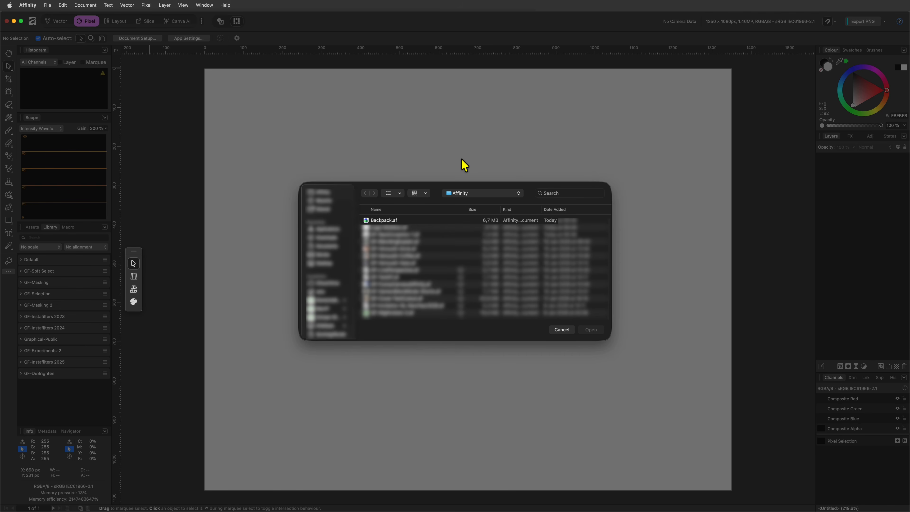
pyautogui.click(394, 224)
pyautogui.click(592, 329)
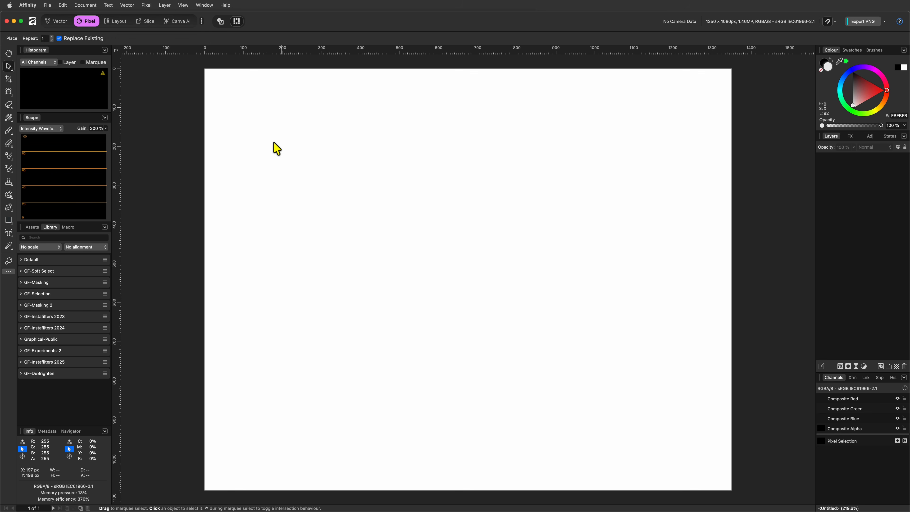
pyautogui.moveTo(262, 136); pyautogui.dragTo(439, 295)
# - Reposition the placed backpack and duplicate it so that two backpacks stand side by side
pyautogui.moveTo(342, 208); pyautogui.dragTo(485, 256)
pyautogui.press('super+j')
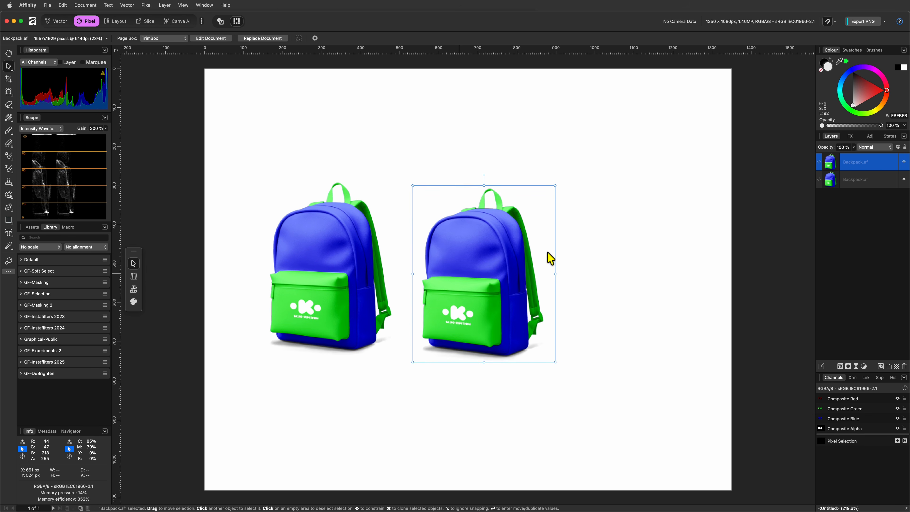
# - Open the second embedded backpack and recolour its Base Color fill to red #FF001E
pyautogui.doubleClick(550, 258)
pyautogui.click(835, 232)
pyautogui.click(885, 91)
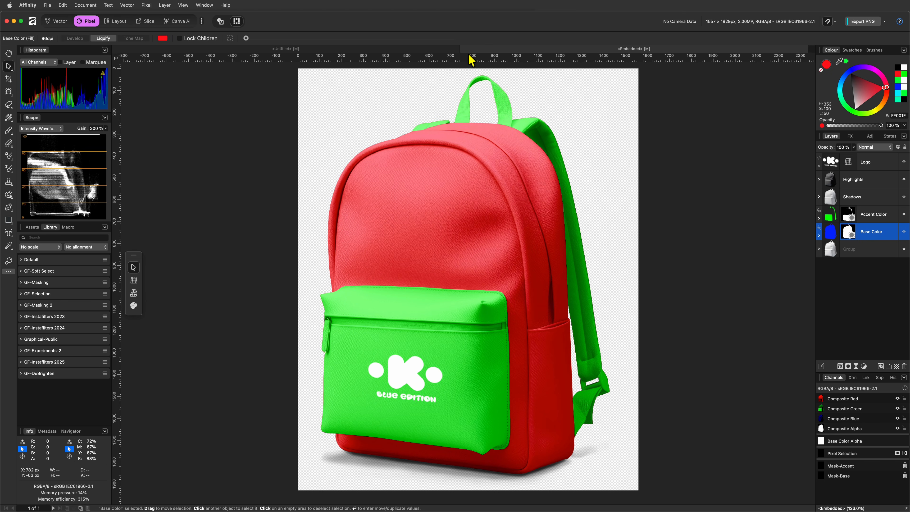
# - Close the embedded backpack and replace the duplicate with a freshly placed copy of Backpack.af beside the red one
pyautogui.press('super+w')
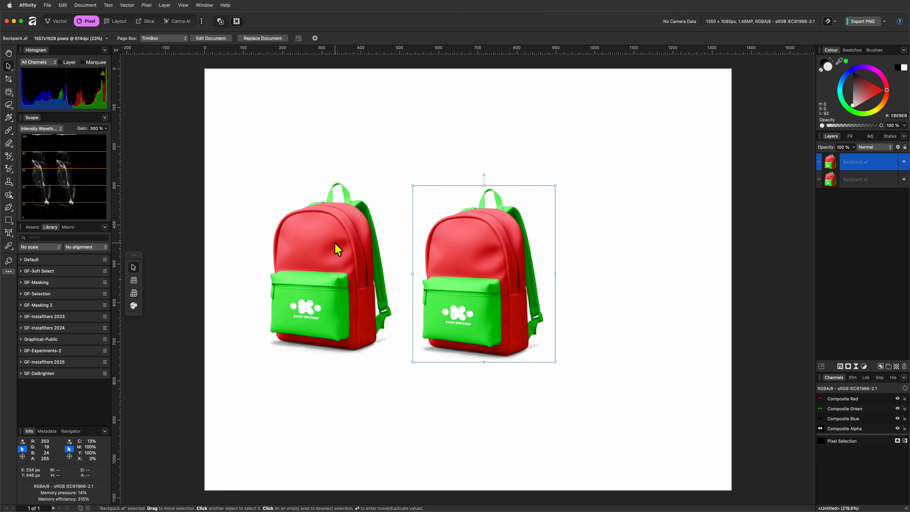
pyautogui.press('Delete')
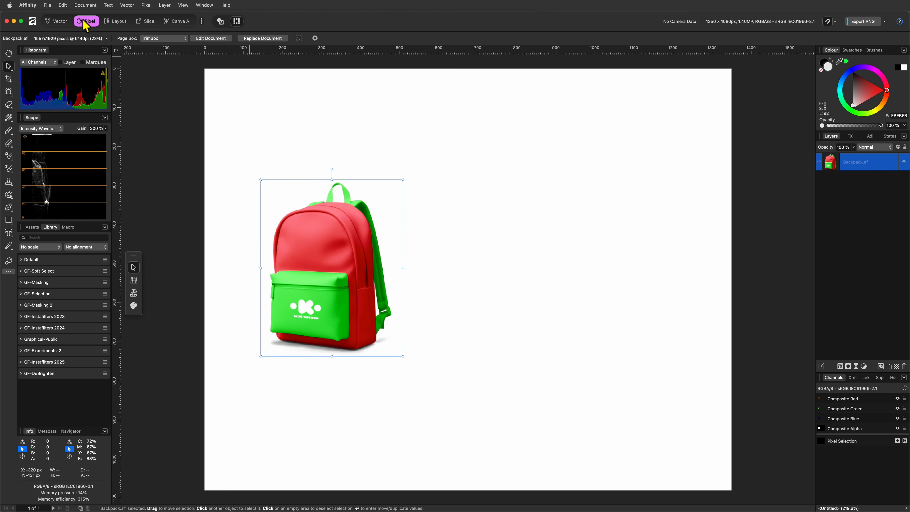
pyautogui.click(47, 5)
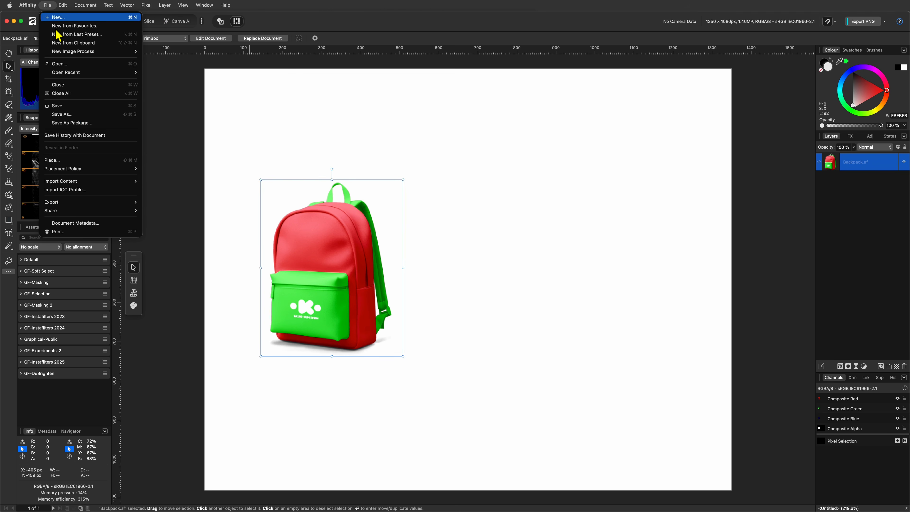
pyautogui.click(79, 160)
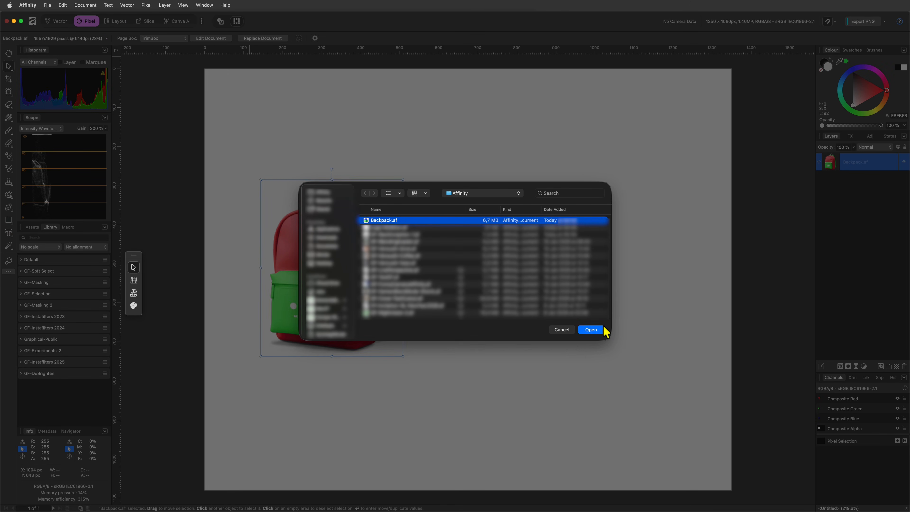
pyautogui.click(604, 328)
pyautogui.moveTo(423, 191); pyautogui.dragTo(555, 355)
# - Open the newly placed backpack, recolour its Base Color fill to purple #F900FF and close the embedded document
pyautogui.doubleClick(493, 257)
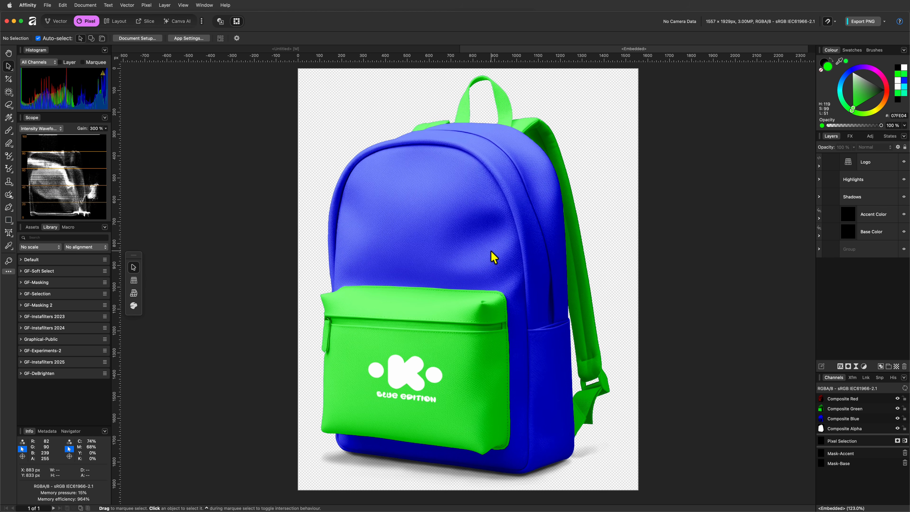
pyautogui.moveTo(853, 70); pyautogui.dragTo(874, 72)
pyautogui.click(464, 48)
# - Enlarge the purple backpack to about 23 % and reposition it level with the red backpack
pyautogui.moveTo(480, 291); pyautogui.dragTo(469, 286)
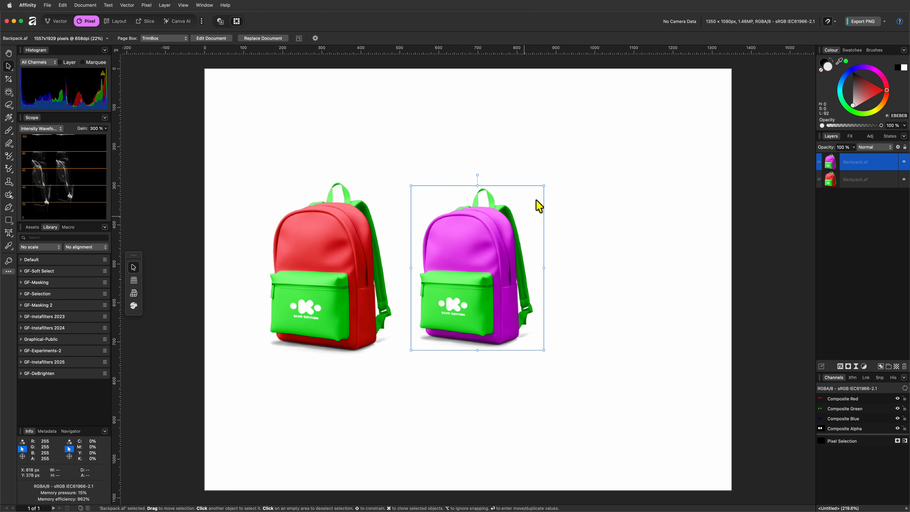
pyautogui.moveTo(544, 186); pyautogui.dragTo(549, 179)
pyautogui.moveTo(457, 284); pyautogui.dragTo(458, 295)
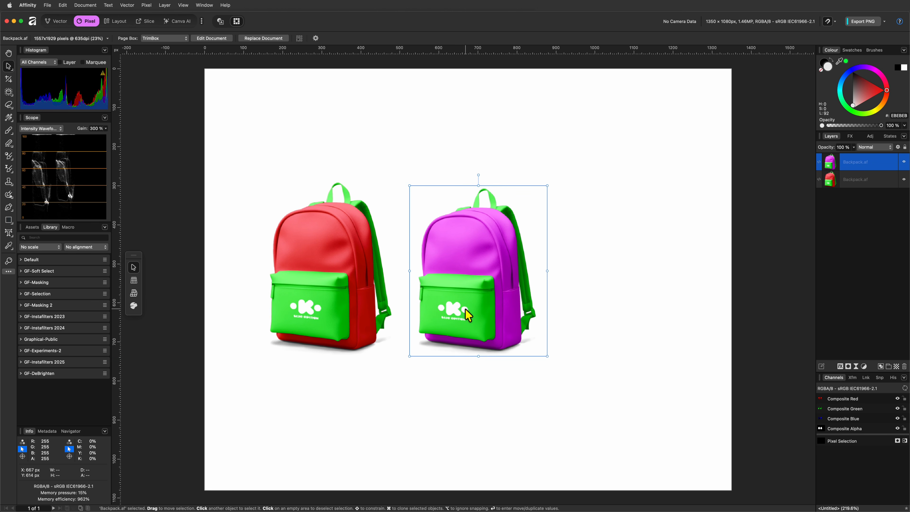
# - Open the embedded purple backpack and recolour its Accent Color fill to cyan
pyautogui.doubleClick(465, 308)
pyautogui.click(483, 305)
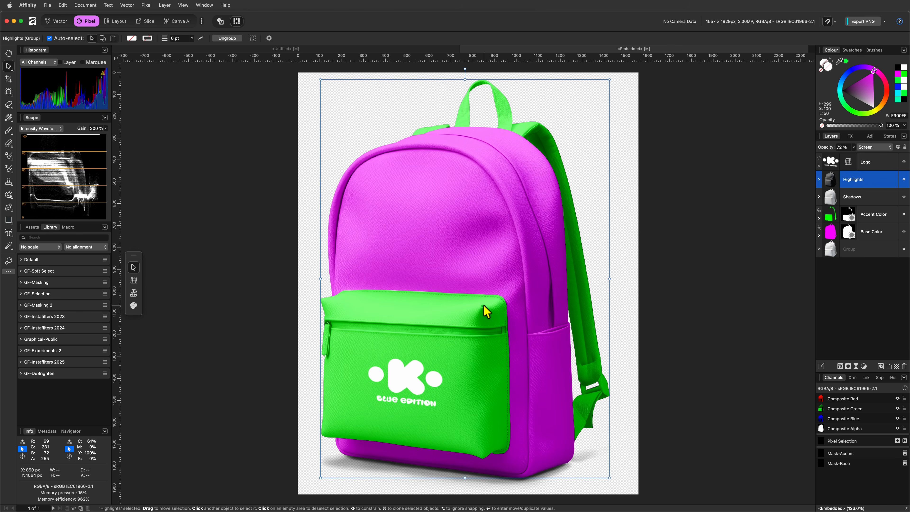
pyautogui.click(835, 215)
pyautogui.moveTo(852, 109); pyautogui.dragTo(840, 88)
# - Change the purple backpack's embedded logo text to "Purple EDITION" and close both embedded documents
pyautogui.doubleClick(404, 403)
pyautogui.doubleClick(406, 410)
pyautogui.doubleClick(414, 411)
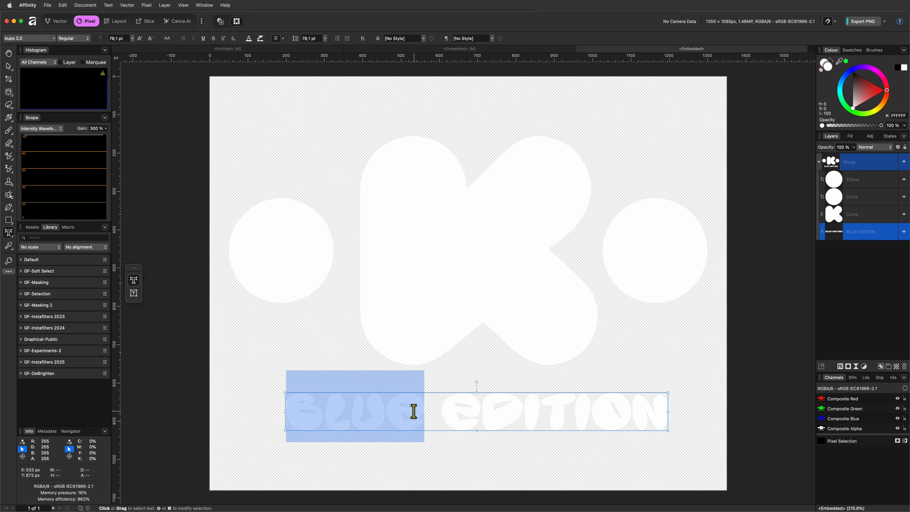
pyautogui.write('Purple')
pyautogui.click(10, 66)
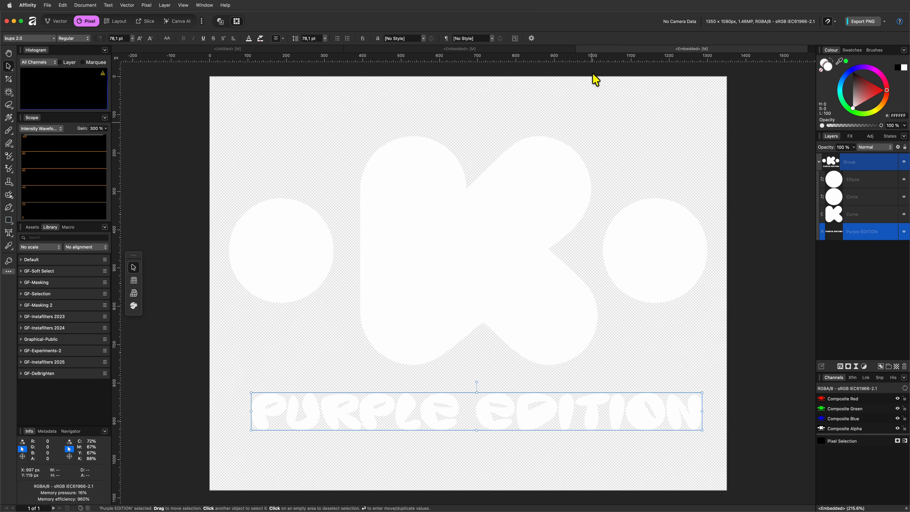
pyautogui.click(581, 48)
pyautogui.click(464, 49)
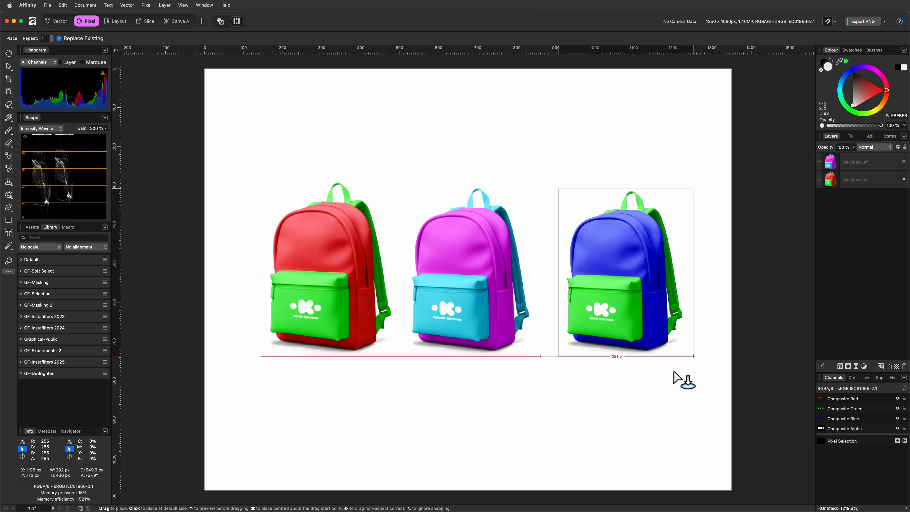
# - Place a third copy of Backpack.af beside the purple backpack
pyautogui.click(461, 290)
pyautogui.click(315, 266)
# - In the embedded red backpack, recolour the Accent Color to yellow #FECC04 and change the logo text to "Red EDITION"
pyautogui.doubleClick(321, 319)
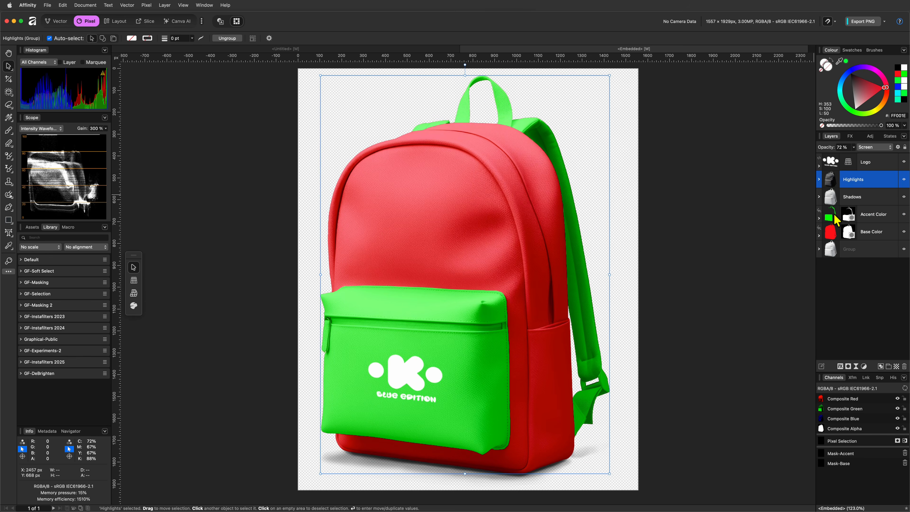
pyautogui.doubleClick(406, 380)
pyautogui.doubleClick(394, 406)
pyautogui.write('Re')
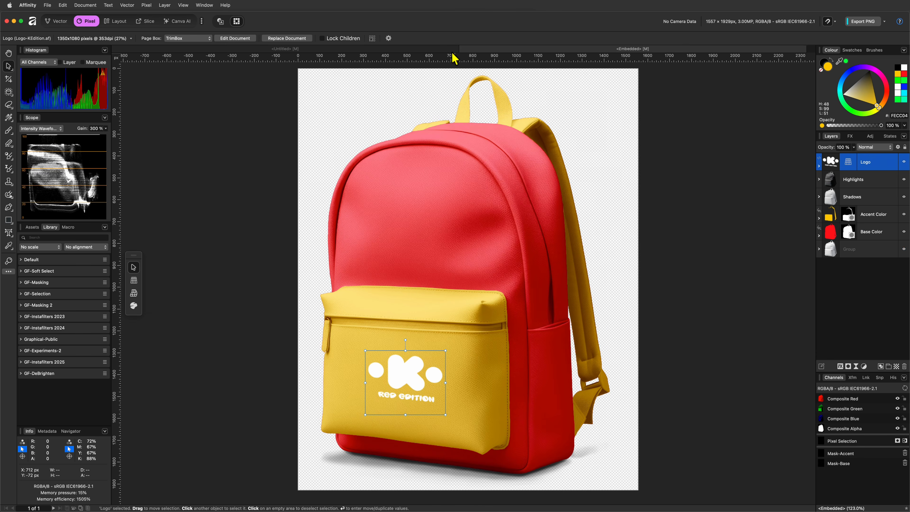
pyautogui.click(462, 49)
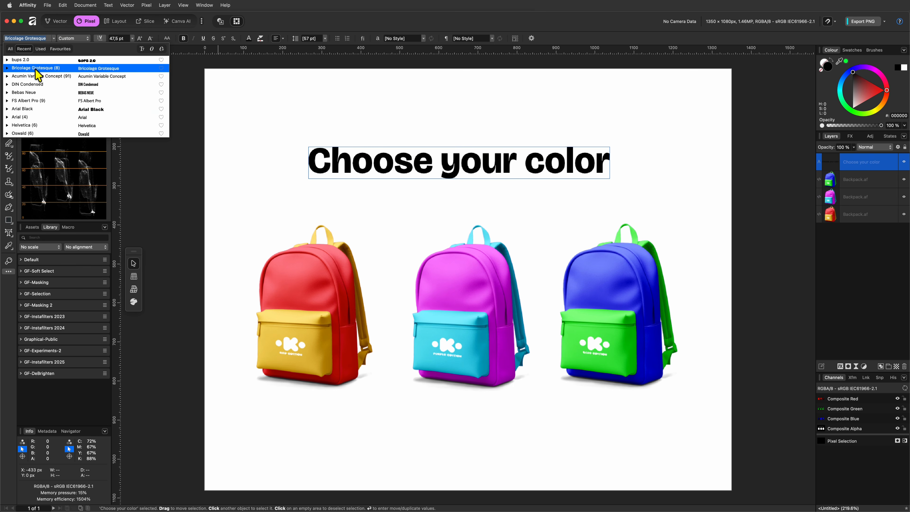
# - Set the "Choose your color" heading above the backpacks in Bricolage Grotesque and enlarge it to about 61.6 pt
pyautogui.click(34, 75)
pyautogui.moveTo(610, 182); pyautogui.dragTo(663, 191)
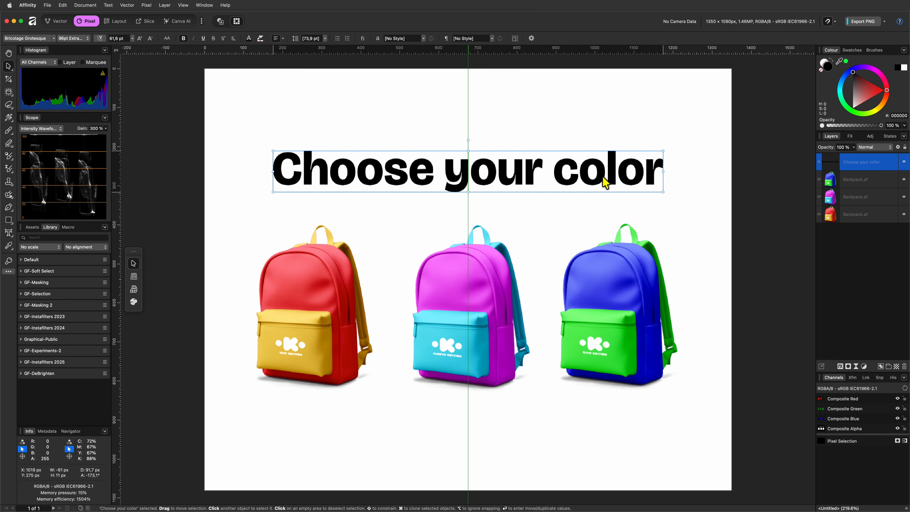